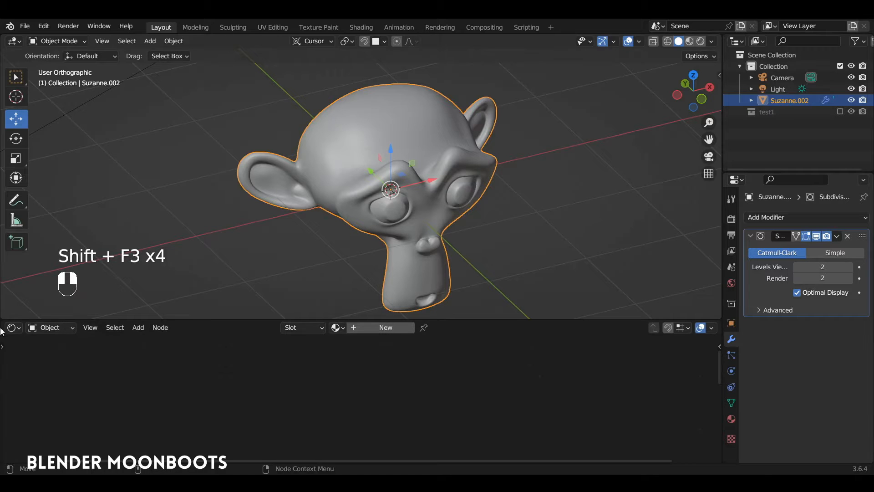
Create a new material for the monkey head, enlarge the node editor and show the model in Material Preview shading.
{"action": "left_click", "coordinate": [373, 328]}
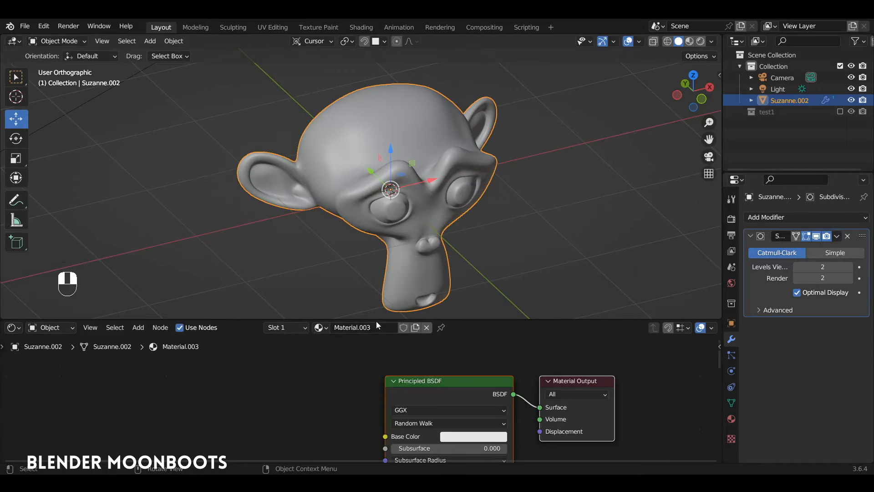
{"action": "left_click_drag", "start_coordinate": [376, 321], "coordinate": [378, 259]}
{"action": "middle_click_drag", "start_coordinate": [371, 321], "coordinate": [344, 310]}
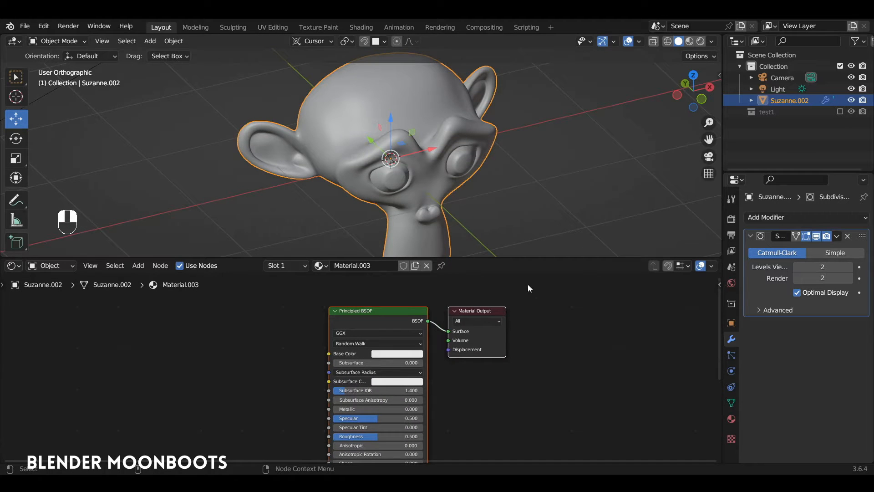
{"action": "middle_click_drag", "start_coordinate": [456, 125], "coordinate": [456, 171], "text": "alt+shift"}
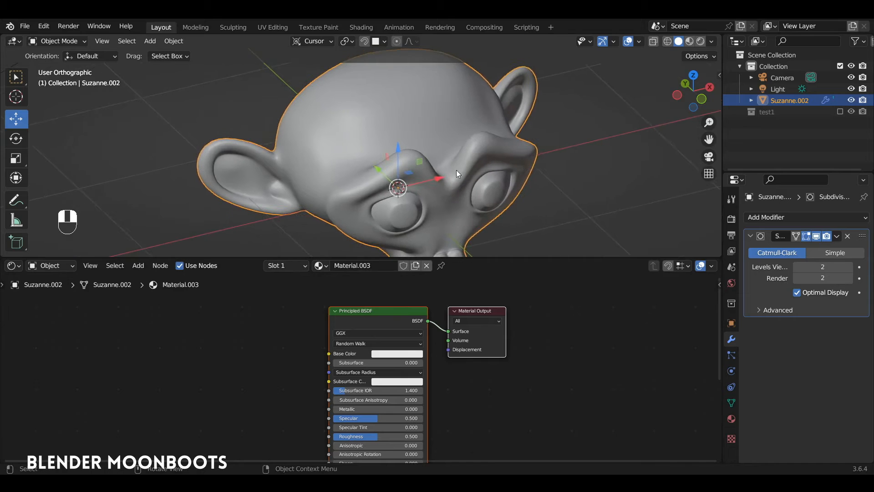
{"action": "left_click", "coordinate": [690, 41]}
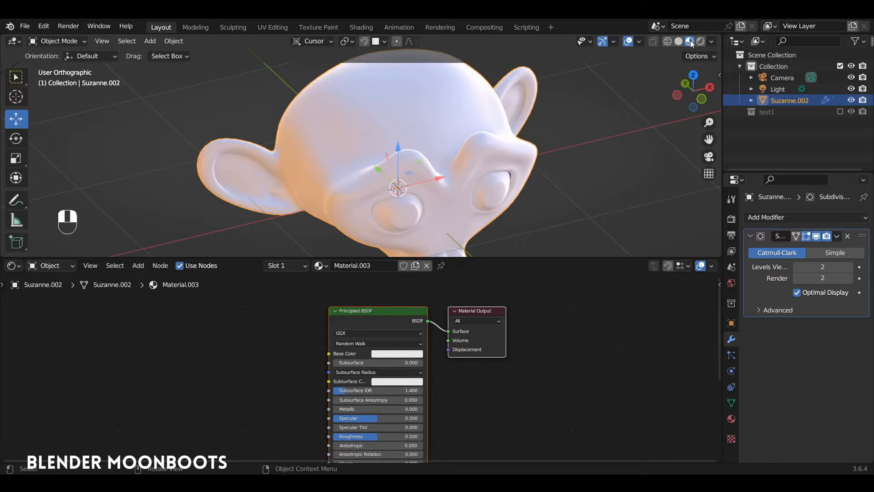
Try the bright interior HDRI as the viewport preview lighting and switch back to the original warm HDRI.
{"action": "left_click", "coordinate": [711, 42]}
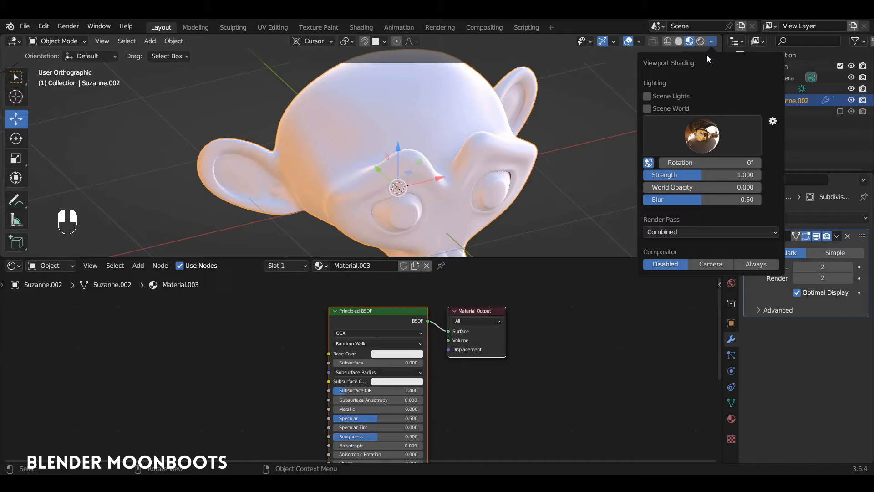
{"action": "left_click", "coordinate": [703, 135]}
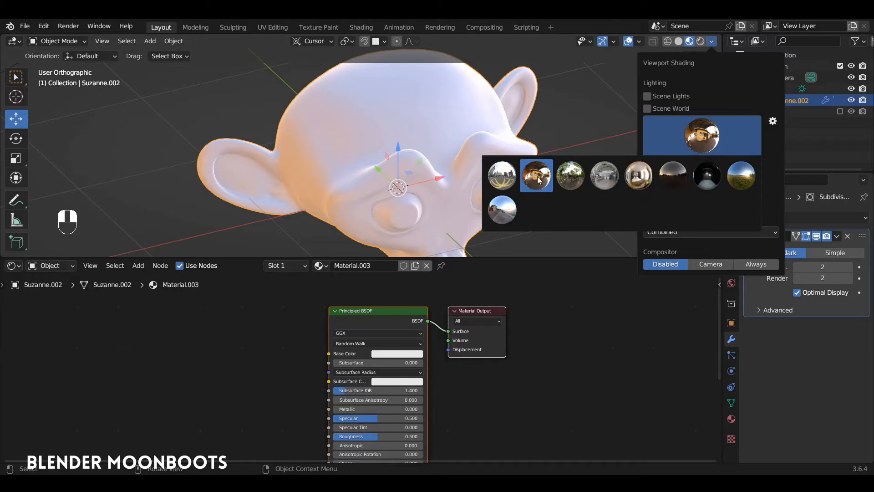
{"action": "left_click", "coordinate": [638, 175]}
{"action": "left_click", "coordinate": [682, 140]}
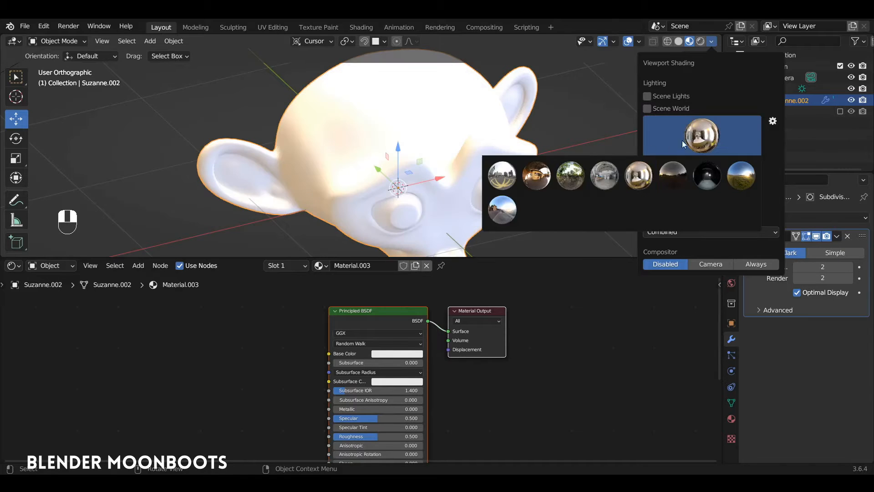
{"action": "left_click", "coordinate": [541, 178]}
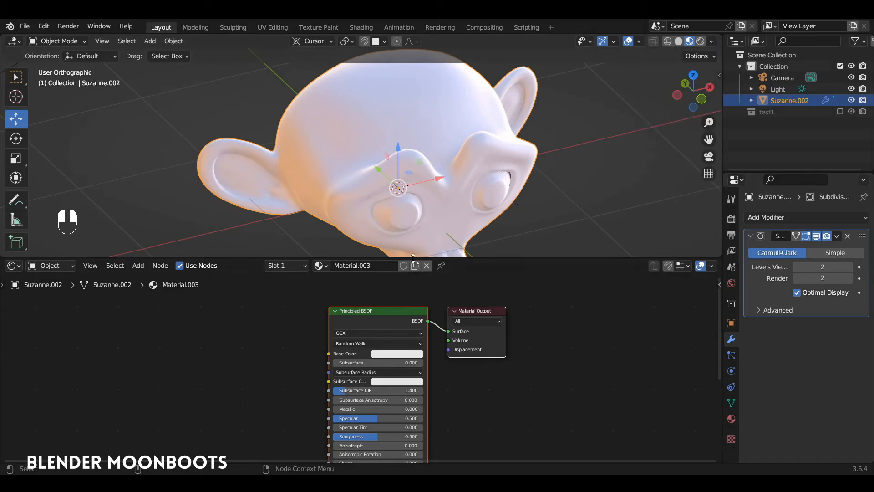
Set the Principled BSDF's Metallic to 1.000 and its Base Color to a golden orange.
{"action": "middle_click_drag", "start_coordinate": [295, 337], "coordinate": [304, 310], "text": "ctrl+alt"}
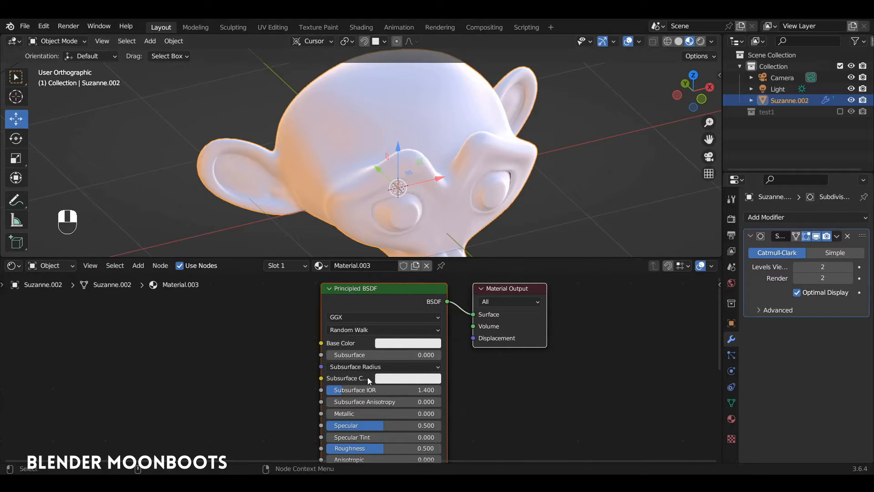
{"action": "mouse_move", "coordinate": [334, 412]}
{"action": "left_mouse_down"}
{"action": "mouse_move", "coordinate": [474, 409]}
{"action": "mouse_move", "coordinate": [324, 424]}
{"action": "mouse_move", "coordinate": [486, 417]}
{"action": "mouse_move", "coordinate": [316, 428]}
{"action": "mouse_move", "coordinate": [377, 413]}
{"action": "mouse_move", "coordinate": [335, 420]}
{"action": "mouse_move", "coordinate": [490, 413]}
{"action": "left_mouse_up"}
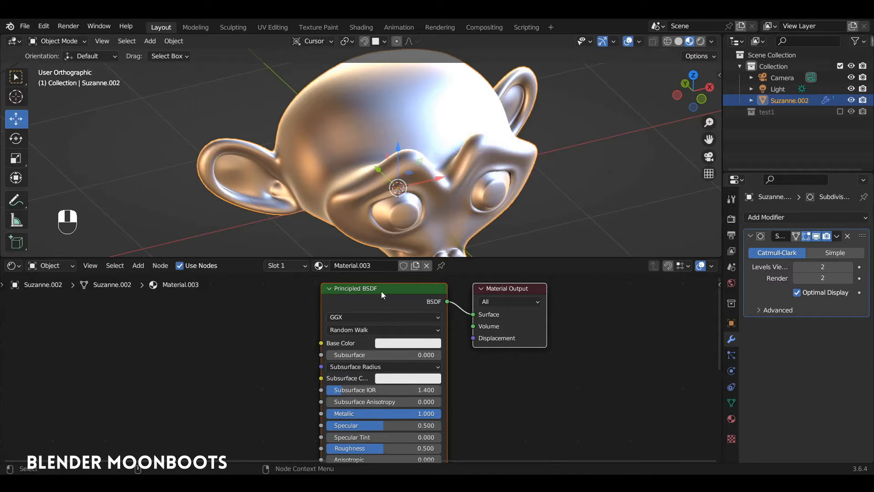
{"action": "left_click", "coordinate": [381, 342]}
{"action": "left_click_drag", "start_coordinate": [410, 242], "coordinate": [406, 249]}
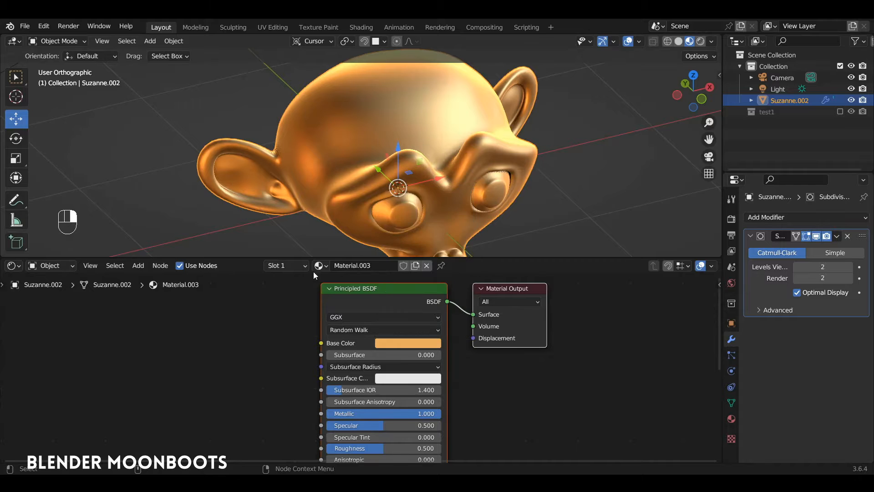
{"action": "left_click_drag", "start_coordinate": [279, 258], "coordinate": [279, 253]}
{"action": "left_click_drag", "start_coordinate": [357, 201], "coordinate": [421, 189], "text": "alt"}
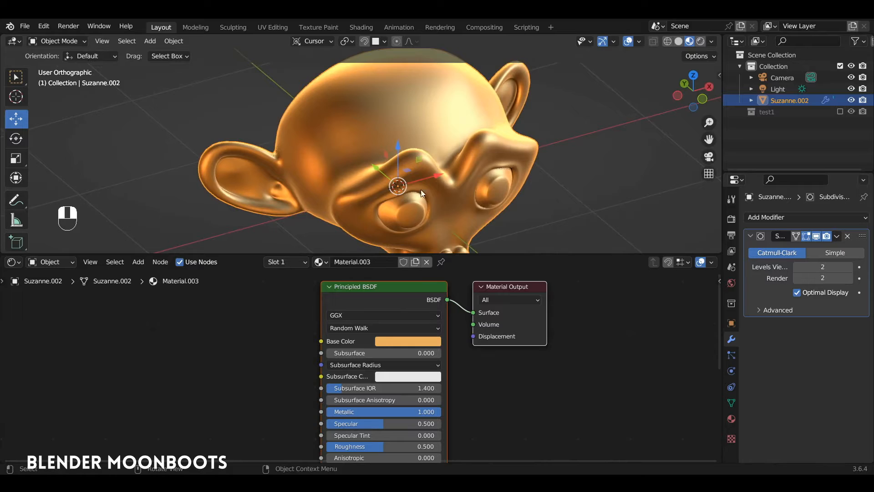
Add a Texture Coordinate, Mapping and Image Texture setup linked to the Principled BSDF with Node Wrangler.
{"action": "left_click", "coordinate": [394, 286]}
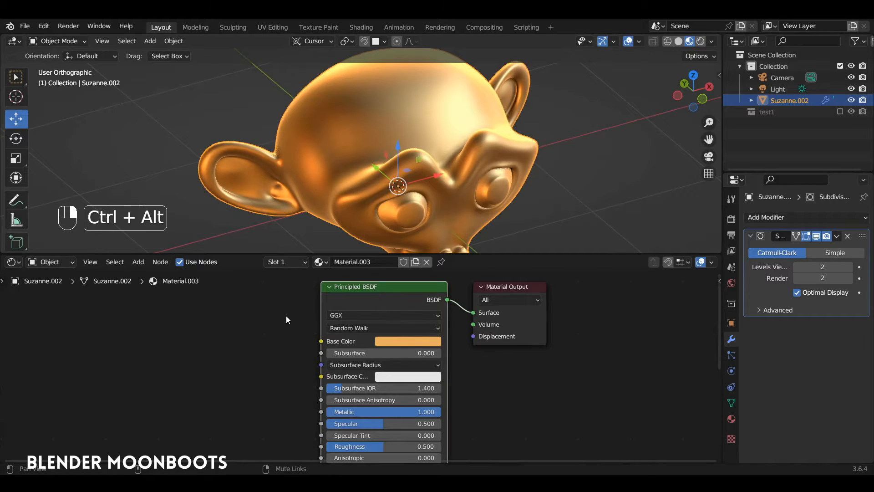
{"action": "left_click_drag", "start_coordinate": [286, 315], "coordinate": [375, 319], "text": "ctrl+alt"}
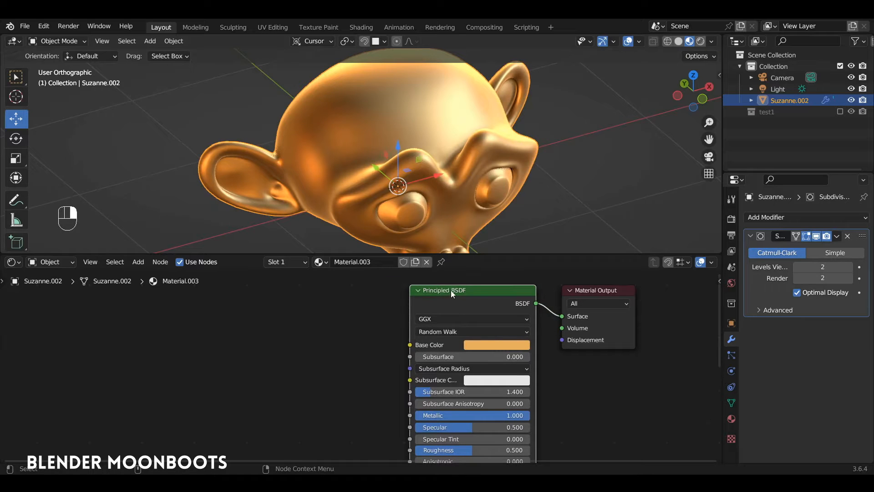
{"action": "key", "text": "ctrl"}
{"action": "key", "text": "ctrl+t"}
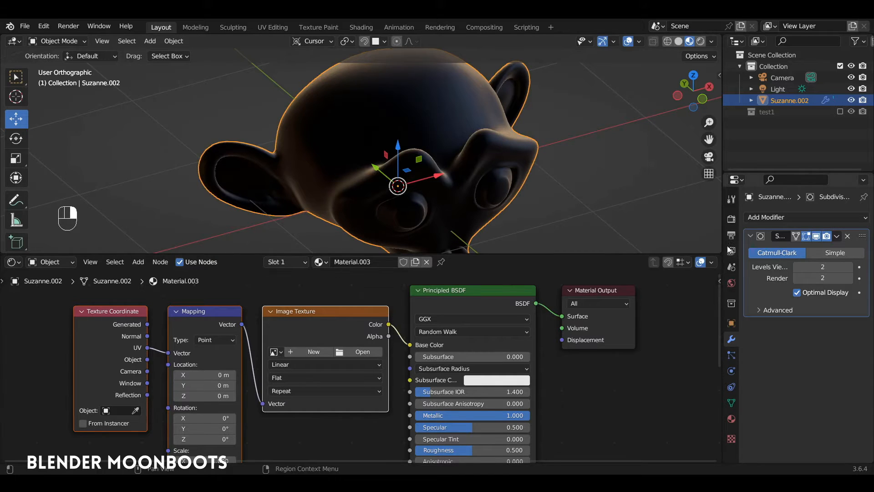
Split the node editor into a narrow Image Editor beside it and display metal3.jpg there.
{"action": "left_click_drag", "start_coordinate": [718, 257], "coordinate": [251, 289]}
{"action": "left_click", "coordinate": [13, 262]}
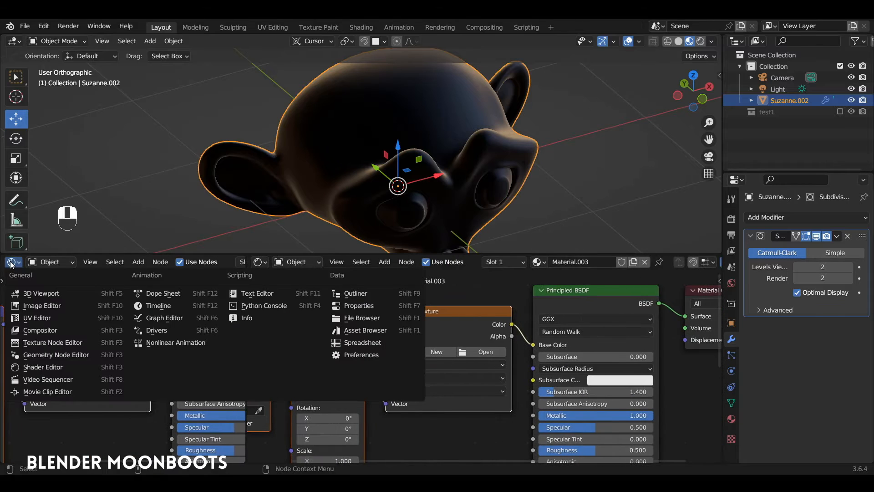
{"action": "left_click", "coordinate": [23, 306]}
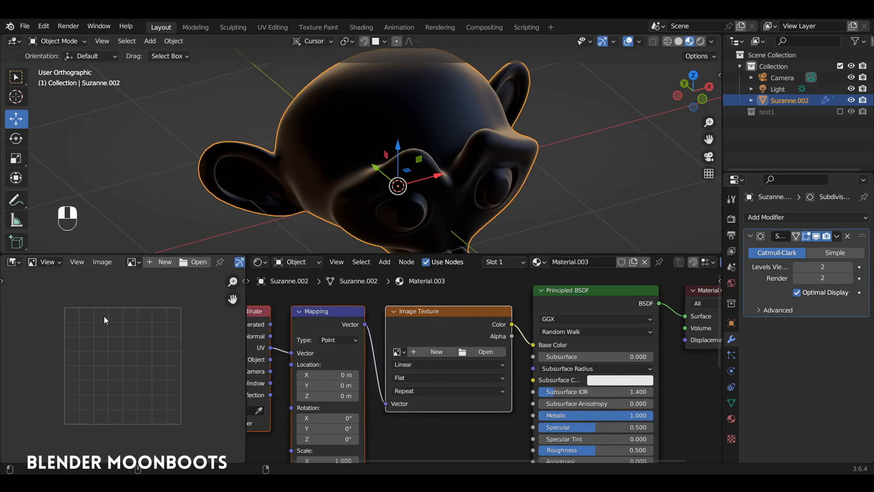
{"action": "left_click", "coordinate": [133, 262]}
{"action": "left_click", "coordinate": [137, 295]}
{"action": "scroll", "coordinate": [126, 341], "scroll_direction": "down", "scroll_amount": 3}
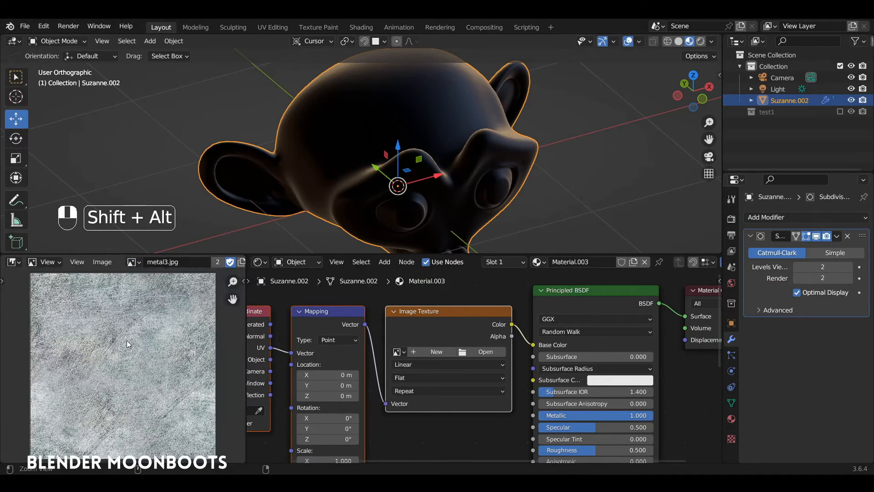
{"action": "left_click_drag", "start_coordinate": [129, 339], "coordinate": [123, 387], "text": "alt+shift"}
{"action": "left_click_drag", "start_coordinate": [246, 295], "coordinate": [166, 295]}
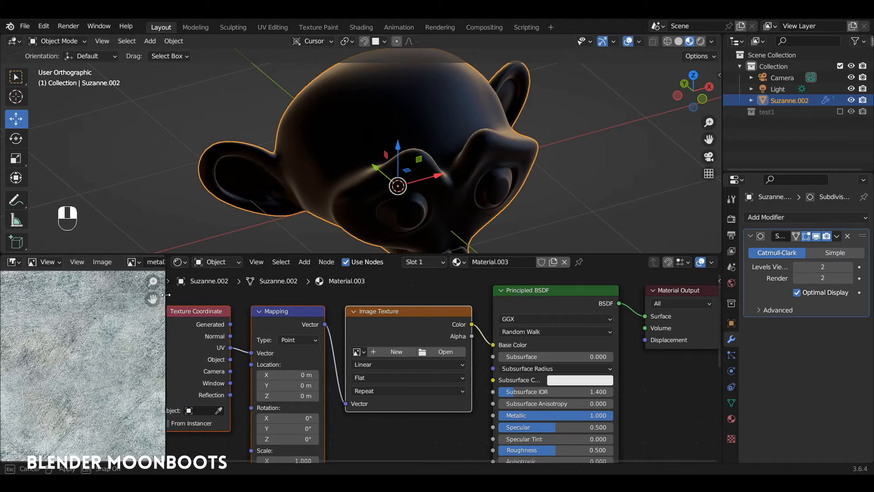
Load metal3.jpg into the Image Texture node and look at it on the monkey head.
{"action": "left_click", "coordinate": [359, 352]}
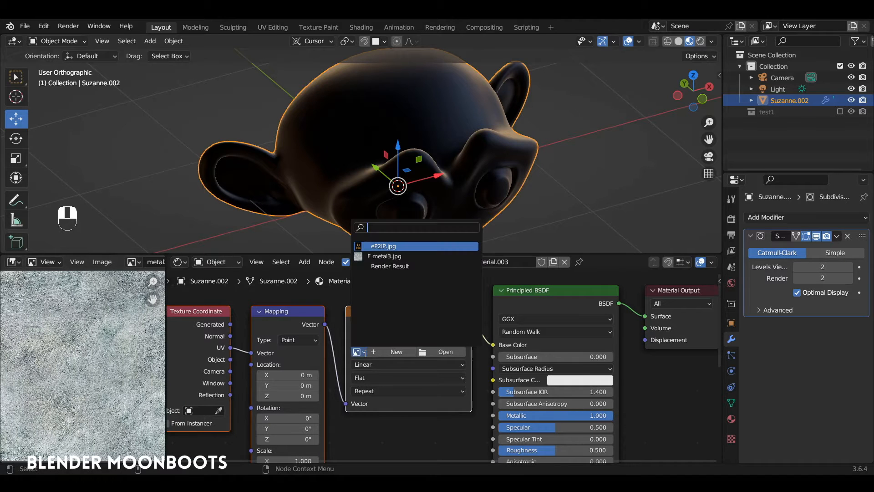
{"action": "left_click", "coordinate": [392, 256]}
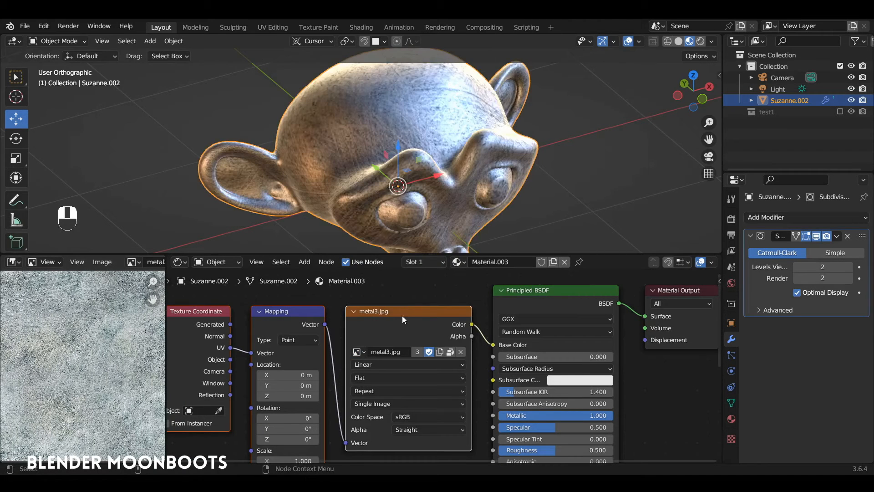
{"action": "left_click_drag", "start_coordinate": [444, 214], "coordinate": [479, 198], "text": "alt"}
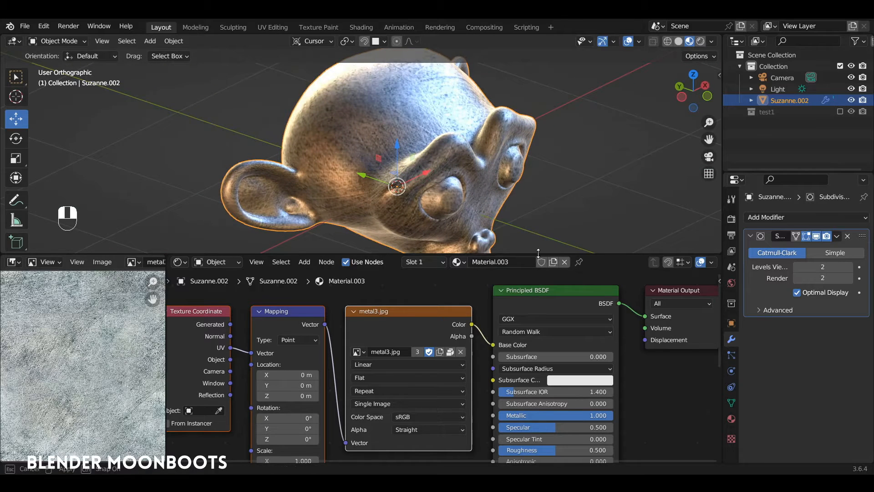
Cut the image's link to Base Color and connect its Color output to the Principled BSDF's Roughness.
{"action": "left_click_drag", "start_coordinate": [534, 255], "coordinate": [418, 253]}
{"action": "key", "text": "g"}
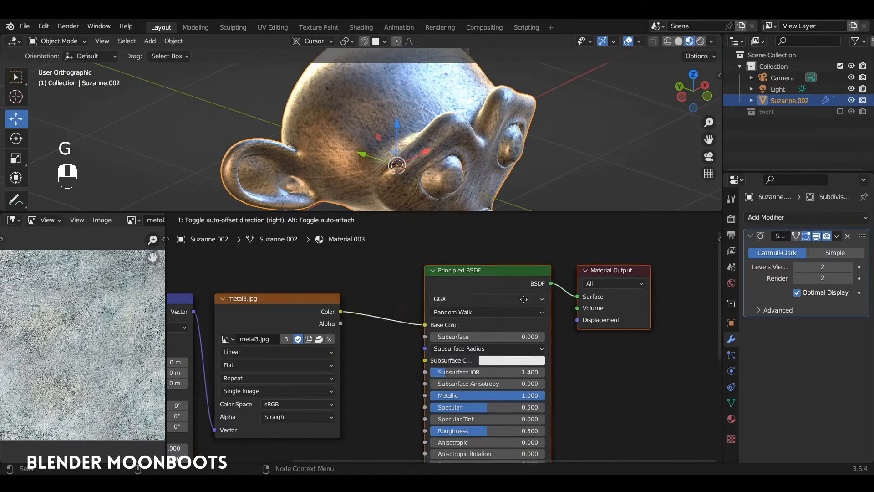
{"action": "left_click", "coordinate": [547, 291]}
{"action": "right_click_drag", "start_coordinate": [418, 277], "coordinate": [406, 329], "text": "ctrl"}
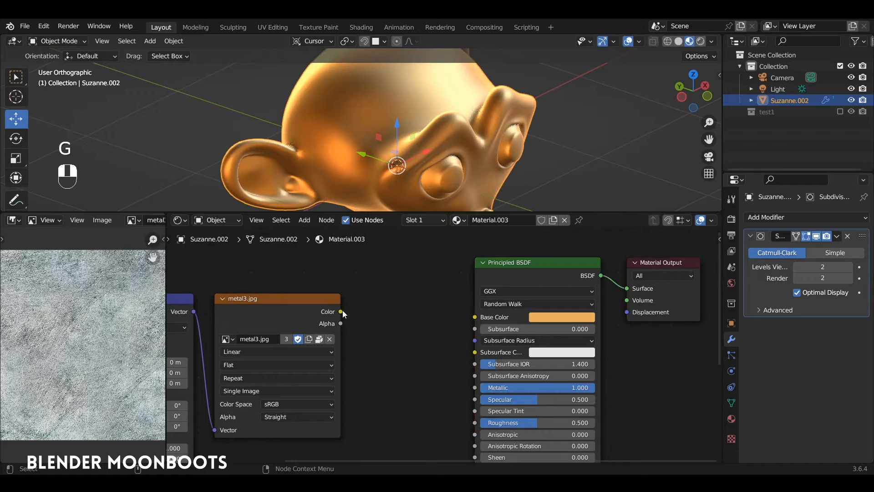
{"action": "left_click_drag", "start_coordinate": [341, 311], "coordinate": [478, 423]}
{"action": "left_click_drag", "start_coordinate": [431, 141], "coordinate": [414, 162], "text": "alt"}
{"action": "left_click_drag", "start_coordinate": [414, 162], "coordinate": [461, 137], "text": "alt+shift"}
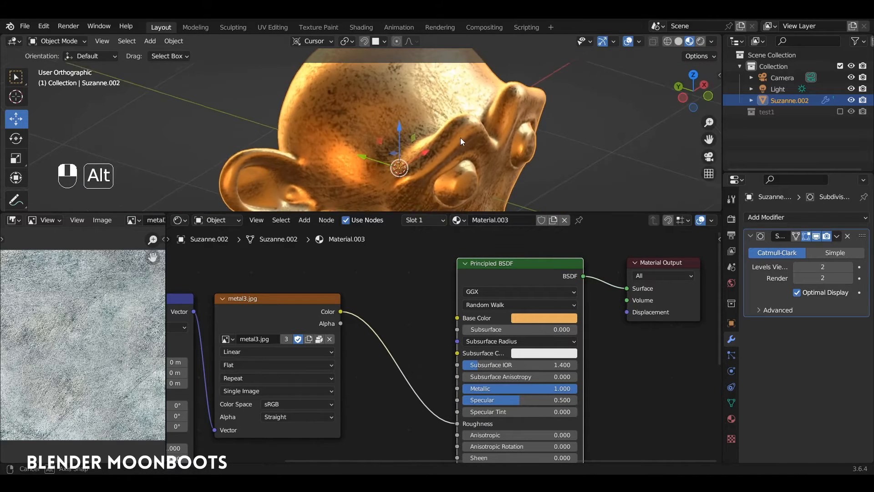
Move the Principled BSDF away to make room and insert a Color Ramp on the image's Roughness link.
{"action": "left_click_drag", "start_coordinate": [381, 263], "coordinate": [390, 264], "text": "alt"}
{"action": "left_click_drag", "start_coordinate": [557, 265], "coordinate": [641, 278]}
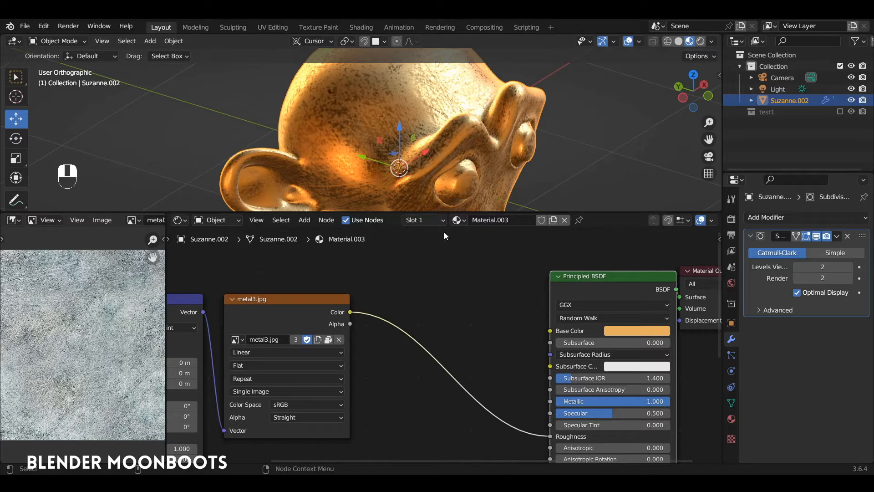
{"action": "mouse_move", "coordinate": [431, 168]}
{"action": "left_mouse_down", "text": "alt"}
{"action": "mouse_move", "coordinate": [409, 177]}
{"action": "mouse_move", "coordinate": [433, 177]}
{"action": "mouse_move", "coordinate": [464, 141]}
{"action": "mouse_move", "coordinate": [438, 168]}
{"action": "left_mouse_up", "text": "alt"}
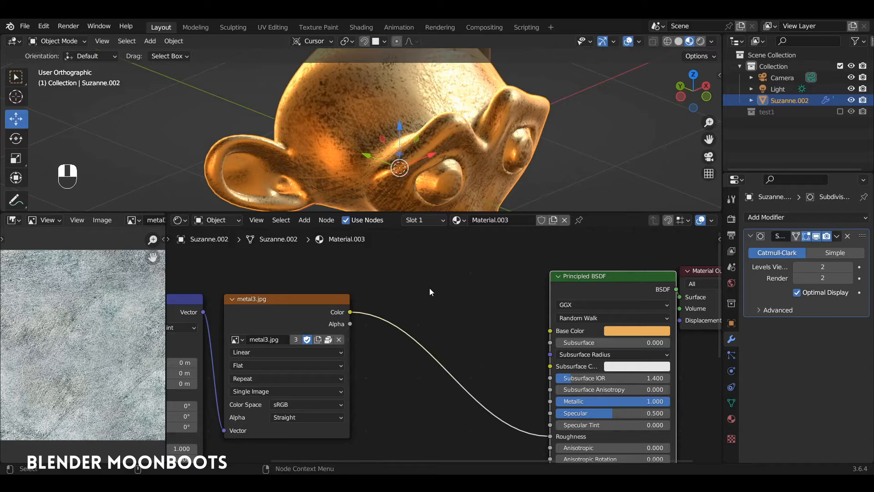
{"action": "key", "text": "shift+a"}
{"action": "mouse_move", "coordinate": [400, 375]}
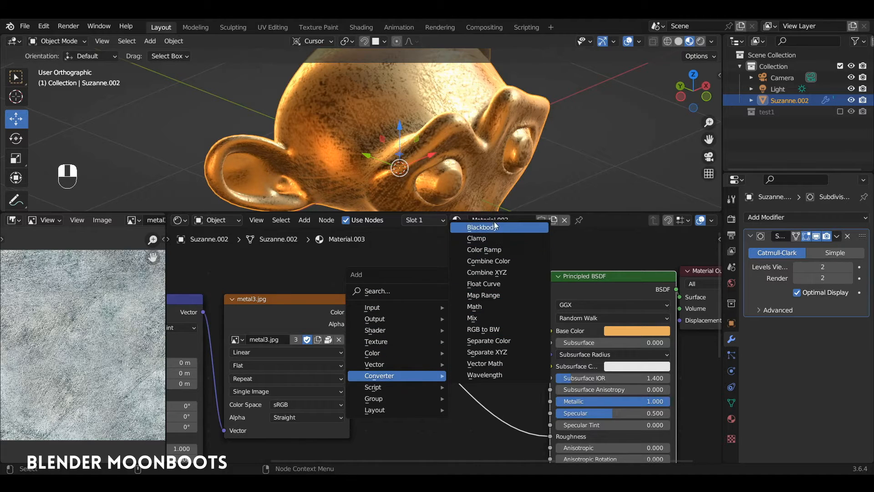
{"action": "left_click", "coordinate": [484, 250]}
{"action": "left_click", "coordinate": [400, 290]}
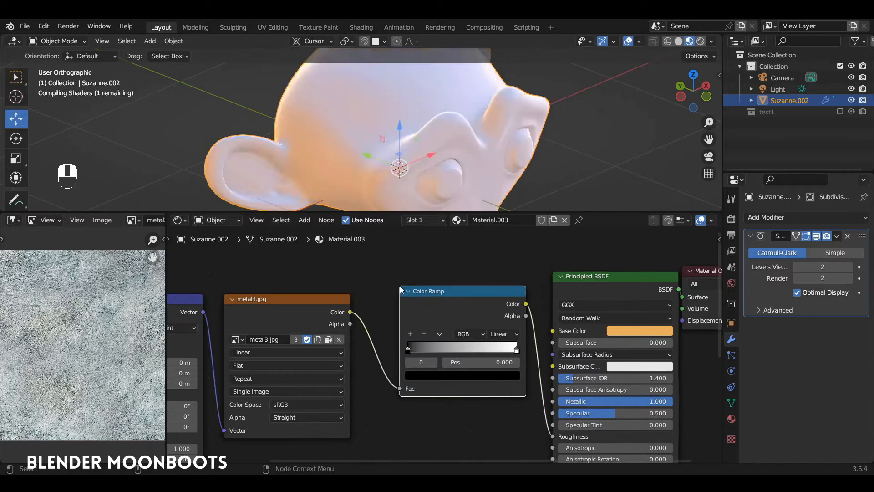
Try sliding the Color Ramp's black and white stops inward, and return them to the ends of the ramp.
{"action": "left_click_drag", "start_coordinate": [408, 349], "coordinate": [434, 349]}
{"action": "left_click", "coordinate": [516, 349]}
{"action": "left_click_drag", "start_coordinate": [517, 349], "coordinate": [393, 349]}
{"action": "left_click_drag", "start_coordinate": [478, 349], "coordinate": [536, 347]}
{"action": "mouse_move", "coordinate": [408, 349]}
{"action": "left_mouse_down"}
{"action": "mouse_move", "coordinate": [461, 345]}
{"action": "mouse_move", "coordinate": [376, 349]}
{"action": "mouse_move", "coordinate": [405, 342]}
{"action": "left_mouse_up"}
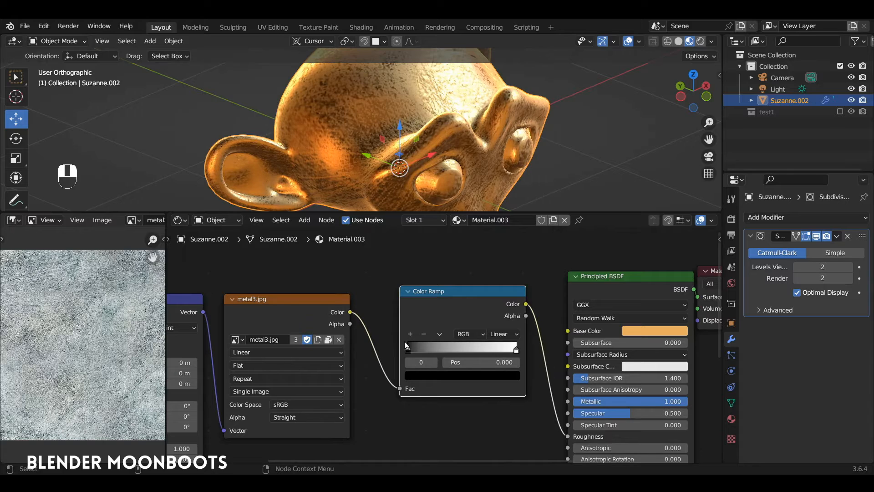
Lighten the Color Ramp's black stop slightly and change its white stop to light grey.
{"action": "left_click", "coordinate": [431, 375]}
{"action": "mouse_move", "coordinate": [496, 296]}
{"action": "left_mouse_down"}
{"action": "mouse_move", "coordinate": [495, 259]}
{"action": "mouse_move", "coordinate": [495, 288]}
{"action": "left_mouse_up"}
{"action": "left_click", "coordinate": [516, 352]}
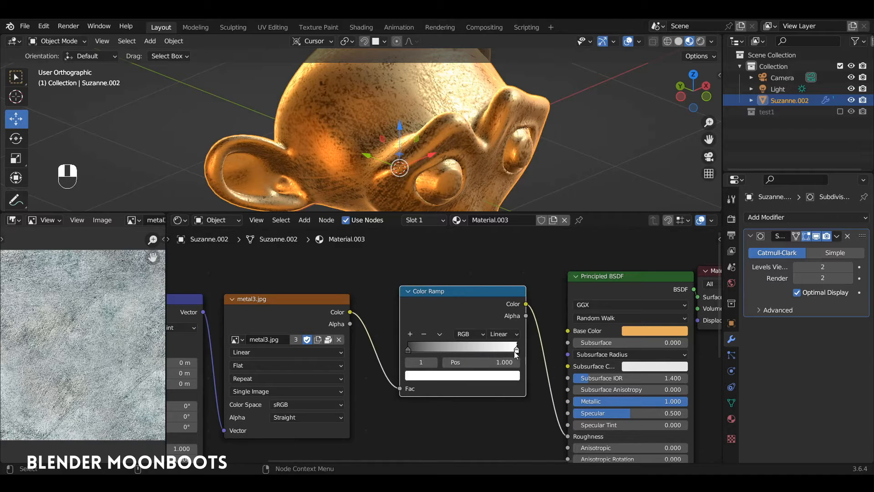
{"action": "left_click", "coordinate": [501, 375]}
{"action": "left_click_drag", "start_coordinate": [496, 249], "coordinate": [487, 227]}
Inspect the gold surface from other angles and preview the Color Ramp's output directly on the monkey head.
{"action": "middle_click_drag", "start_coordinate": [455, 178], "coordinate": [477, 188], "text": "alt"}
{"action": "middle_click_drag", "start_coordinate": [454, 157], "coordinate": [461, 178], "text": "alt"}
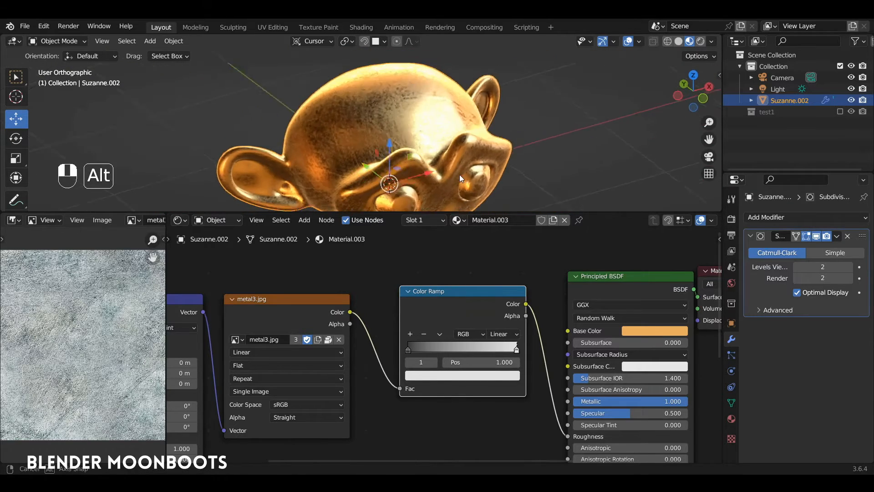
{"action": "left_click_drag", "start_coordinate": [460, 176], "coordinate": [450, 182], "text": "alt"}
{"action": "left_click_drag", "start_coordinate": [493, 274], "coordinate": [389, 276], "text": "ctrl+alt"}
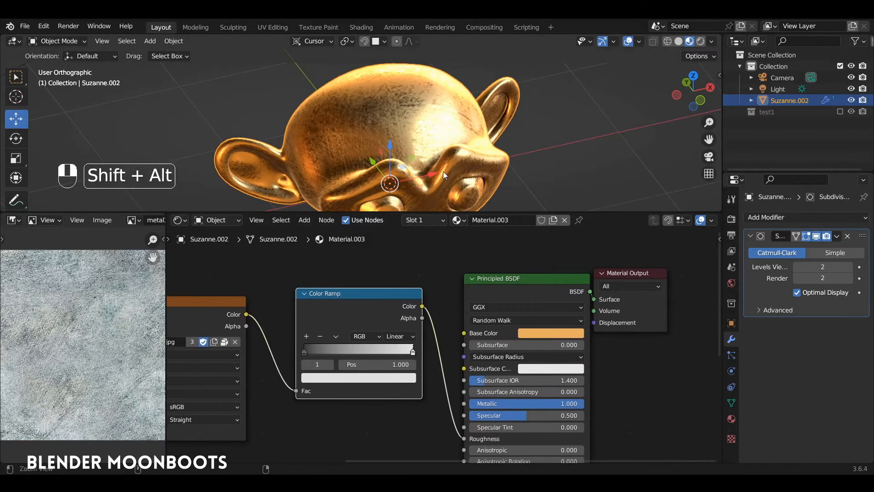
{"action": "left_click_drag", "start_coordinate": [443, 171], "coordinate": [452, 192], "text": "alt+shift"}
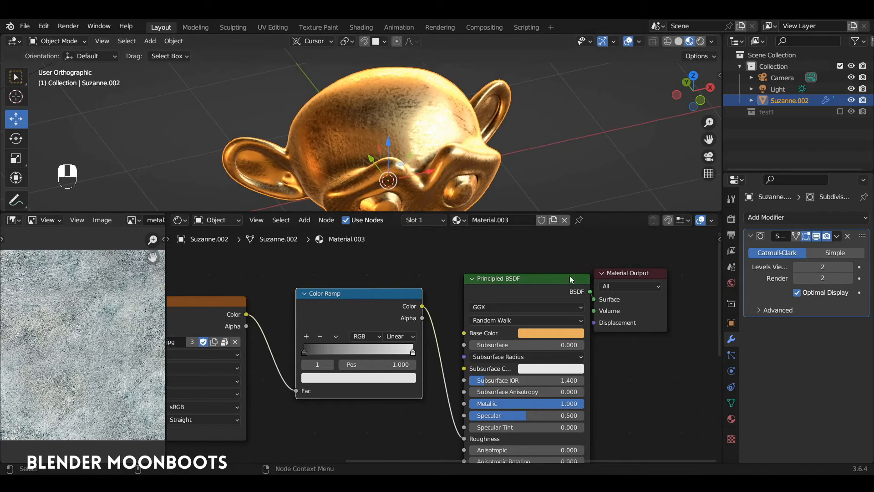
{"action": "left_click", "coordinate": [371, 294], "text": "ctrl+shift"}
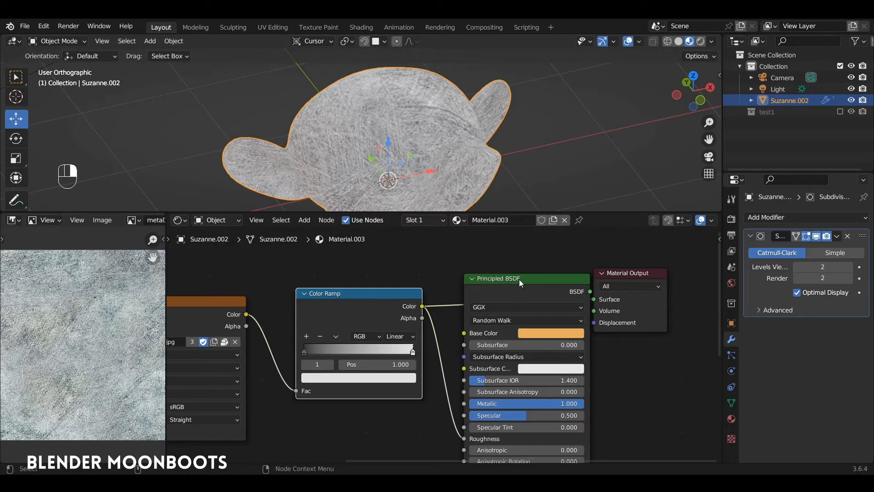
Move the Principled BSDF node below the Color Ramp's preview link and look closer at the roughness pattern on the head.
{"action": "left_click_drag", "start_coordinate": [519, 279], "coordinate": [509, 330]}
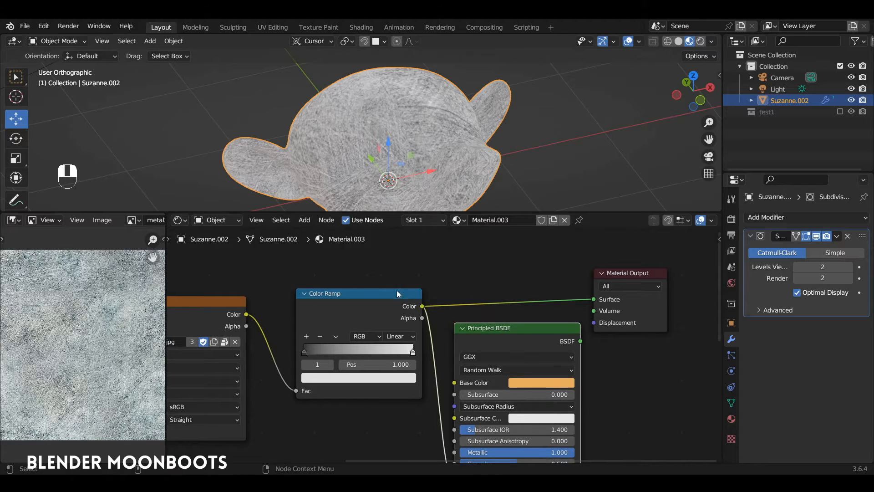
{"action": "left_click_drag", "start_coordinate": [397, 293], "coordinate": [400, 287]}
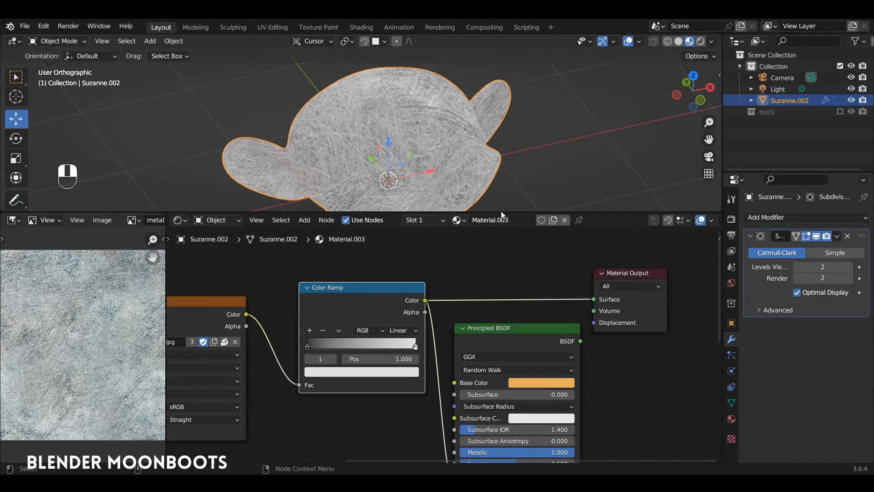
{"action": "left_click_drag", "start_coordinate": [483, 195], "coordinate": [460, 152], "text": "alt"}
{"action": "left_click_drag", "start_coordinate": [460, 153], "coordinate": [430, 165], "text": "alt"}
Show the monkey head's UV layout over metal3.jpg in a UV Editor with the whole mesh selected, and return to Object Mode.
{"action": "left_click_drag", "start_coordinate": [167, 273], "coordinate": [318, 273]}
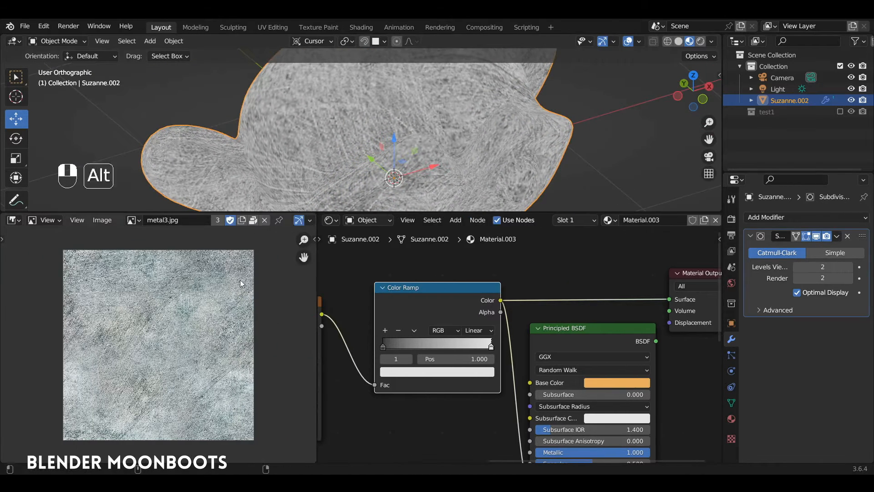
{"action": "left_click", "coordinate": [14, 221]}
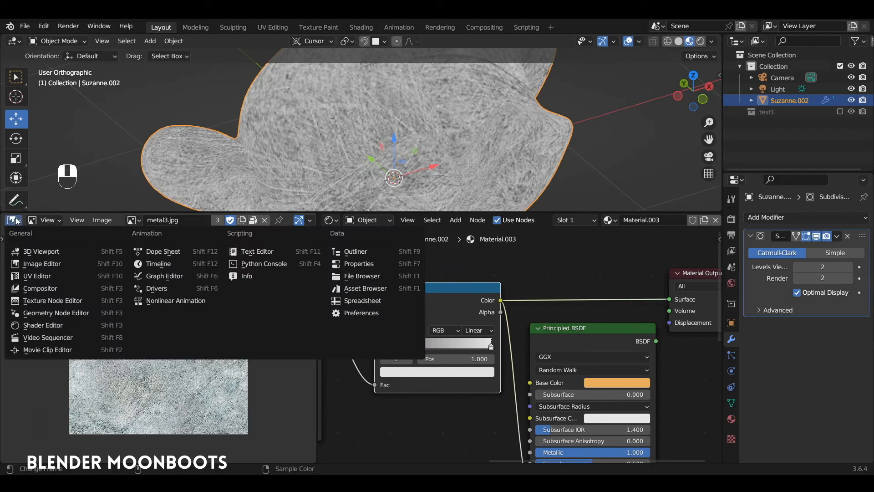
{"action": "left_click", "coordinate": [33, 277]}
{"action": "key", "text": "Tab"}
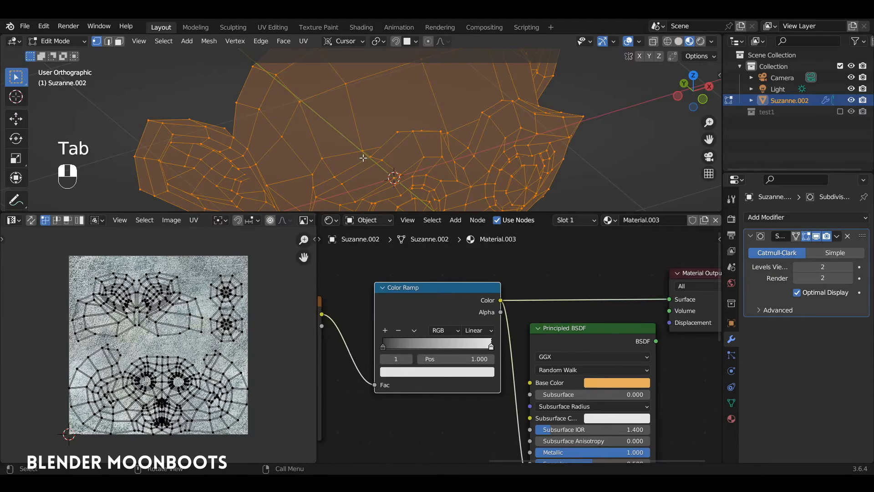
{"action": "key", "text": "a"}
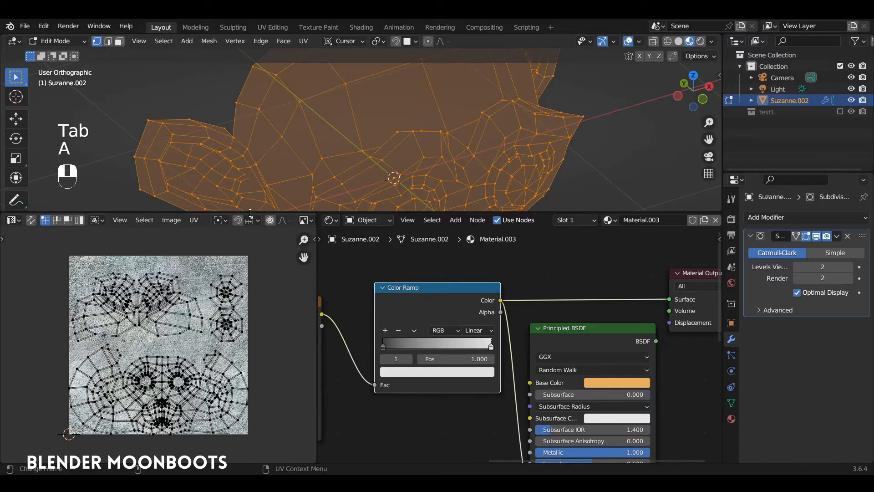
{"action": "left_click_drag", "start_coordinate": [248, 213], "coordinate": [231, 294]}
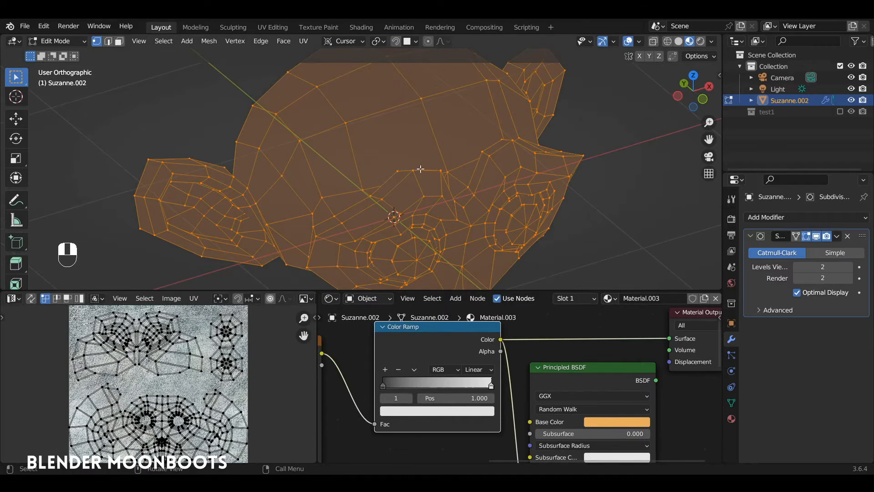
{"action": "key", "text": "Tab"}
{"action": "left_click_drag", "start_coordinate": [436, 153], "coordinate": [483, 173], "text": "alt"}
Connect the Texture Coordinate node's Object output to the Mapping node's Vector input.
{"action": "left_click_drag", "start_coordinate": [316, 325], "coordinate": [172, 326]}
{"action": "left_click_drag", "start_coordinate": [272, 340], "coordinate": [535, 343], "text": "ctrl+alt"}
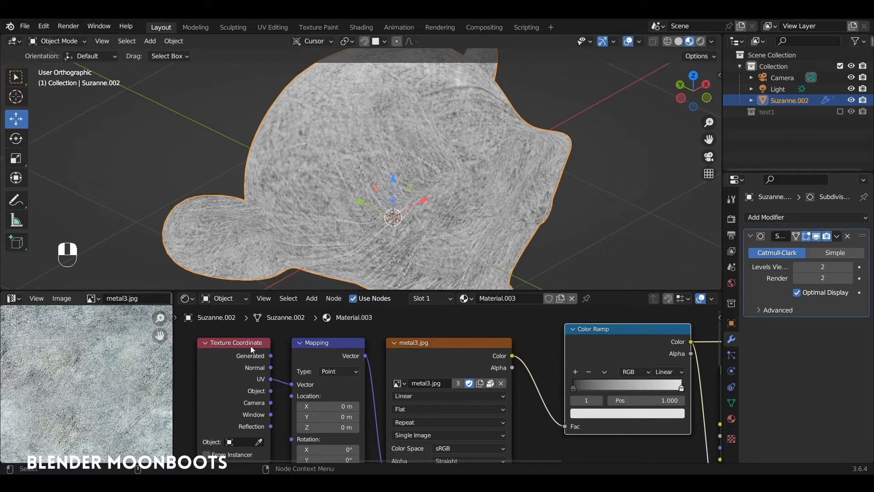
{"action": "left_click_drag", "start_coordinate": [270, 391], "coordinate": [294, 385]}
{"action": "left_click_drag", "start_coordinate": [392, 248], "coordinate": [427, 216], "text": "alt"}
{"action": "left_click_drag", "start_coordinate": [452, 325], "coordinate": [441, 300], "text": "ctrl+alt"}
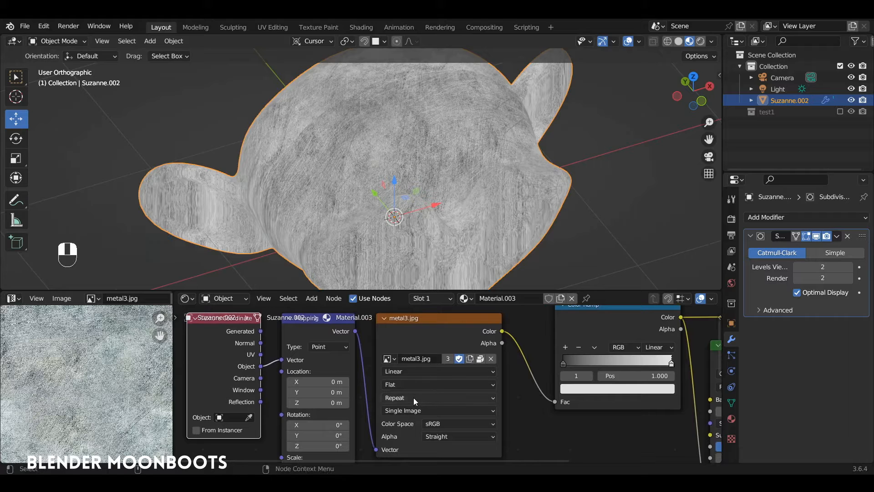
Set the metal3.jpg image texture's projection to Box and check the seams on the head.
{"action": "left_click", "coordinate": [418, 386]}
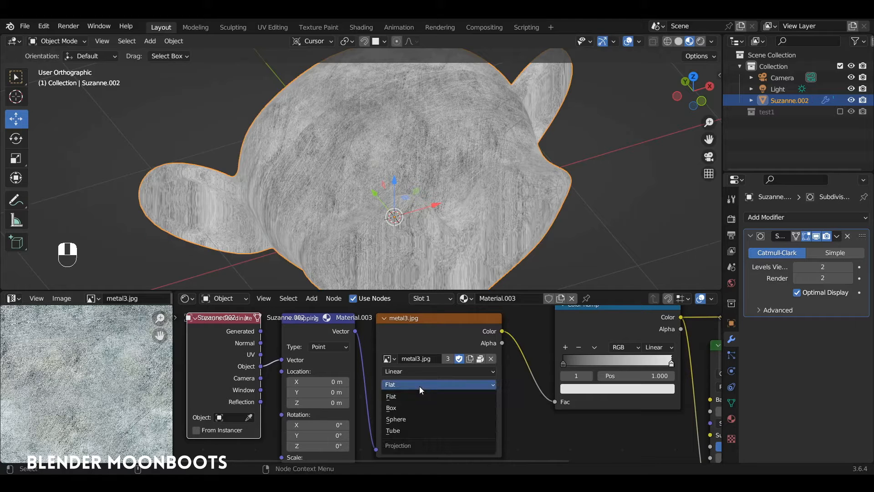
{"action": "left_click", "coordinate": [433, 407]}
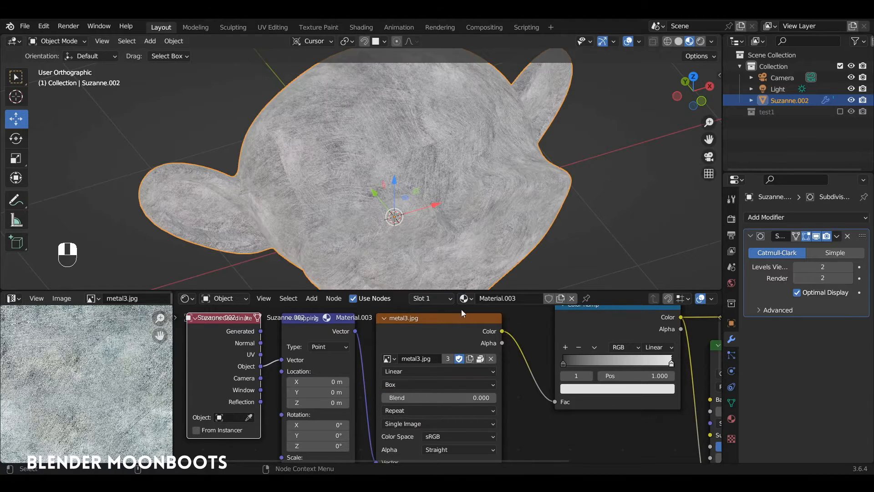
{"action": "middle_click_drag", "start_coordinate": [448, 138], "coordinate": [378, 179], "text": "alt"}
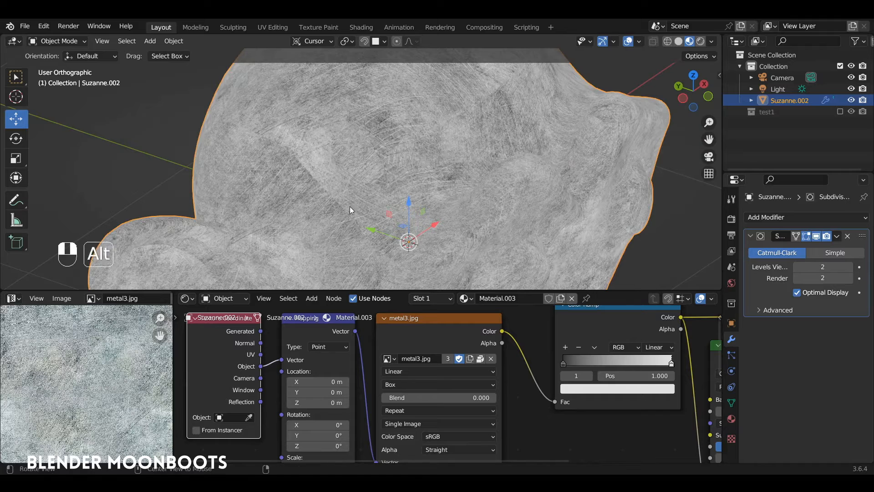
{"action": "mouse_move", "coordinate": [349, 209]}
{"action": "middle_mouse_down", "text": "alt"}
{"action": "mouse_move", "coordinate": [376, 226]}
{"action": "mouse_move", "coordinate": [350, 221]}
{"action": "middle_mouse_up", "text": "alt"}
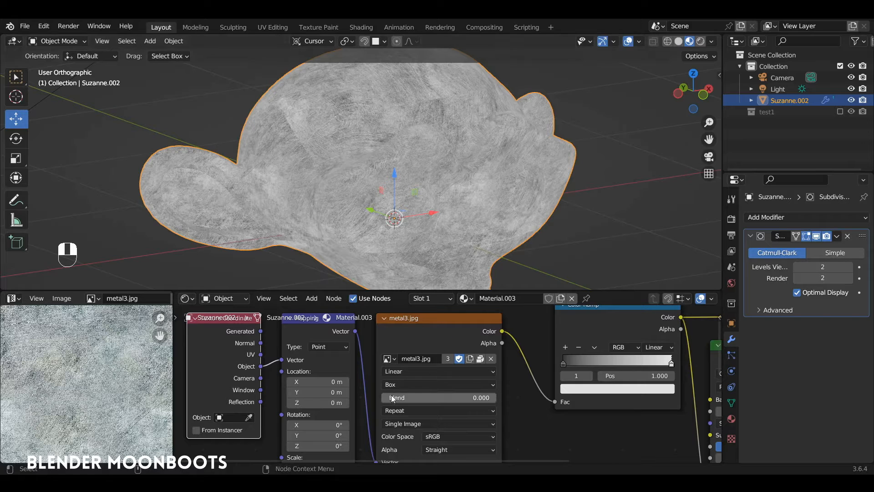
Set the box projection's Blend to 1.000 and inspect the softened seams around the head.
{"action": "left_click_drag", "start_coordinate": [433, 396], "coordinate": [442, 394]}
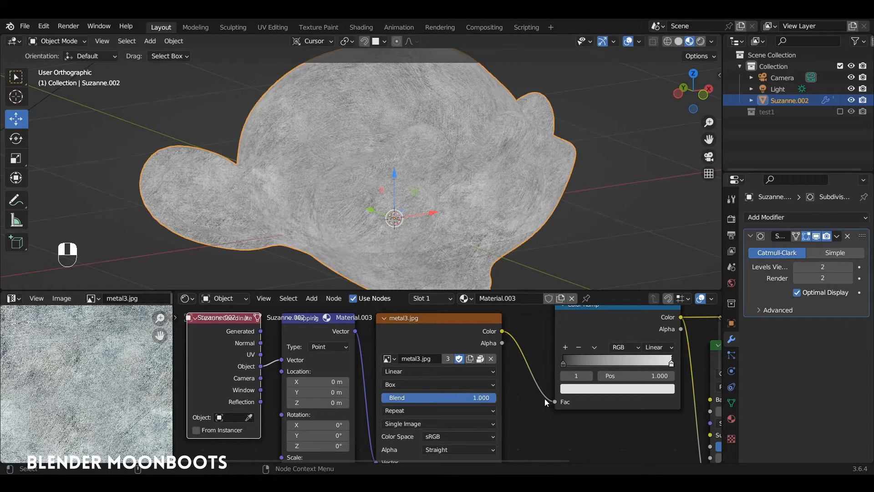
{"action": "left_click_drag", "start_coordinate": [547, 401], "coordinate": [390, 389]}
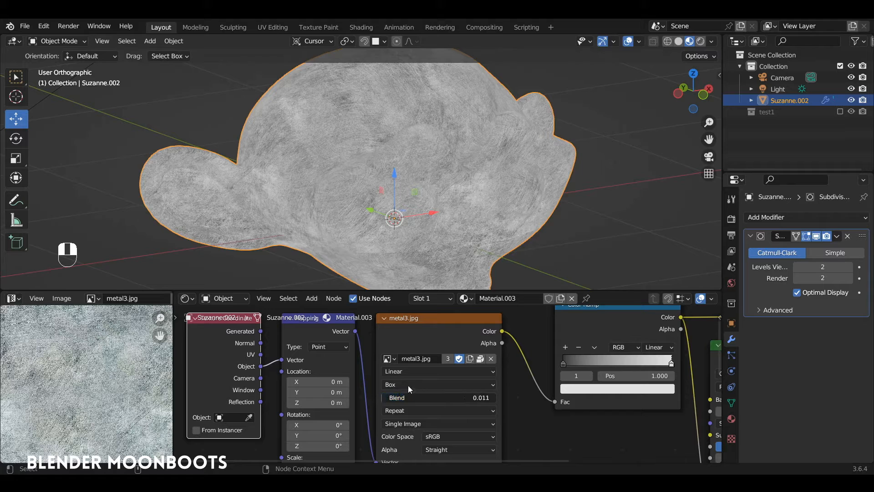
{"action": "left_click_drag", "start_coordinate": [480, 396], "coordinate": [526, 403]}
{"action": "middle_click_drag", "start_coordinate": [278, 142], "coordinate": [365, 187], "text": "alt"}
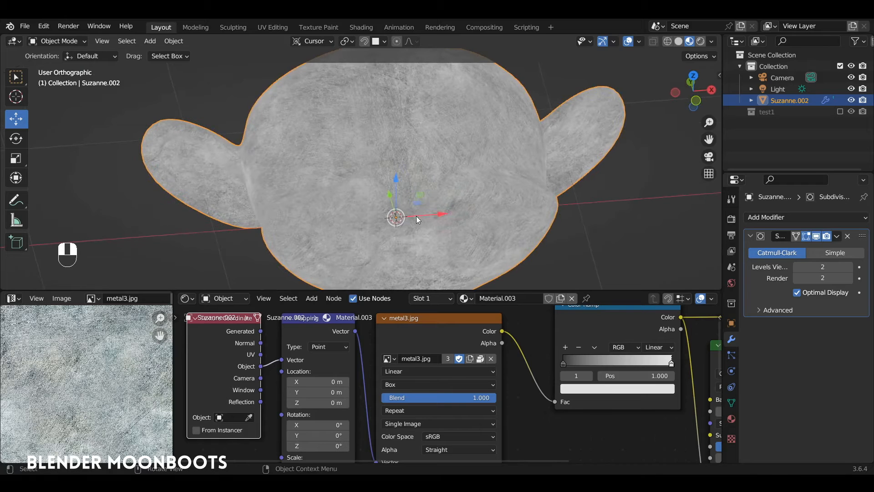
{"action": "middle_click_drag", "start_coordinate": [400, 124], "coordinate": [406, 134], "text": "alt"}
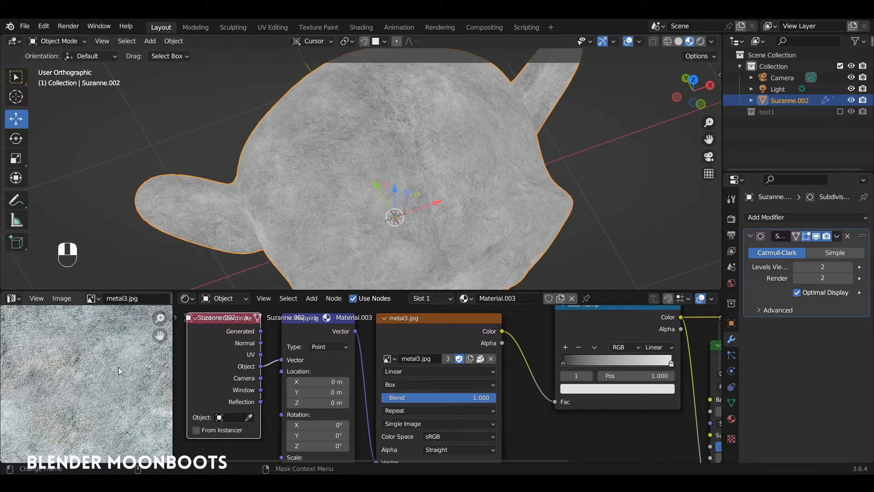
{"action": "middle_click_drag", "start_coordinate": [274, 208], "coordinate": [373, 132], "text": "alt"}
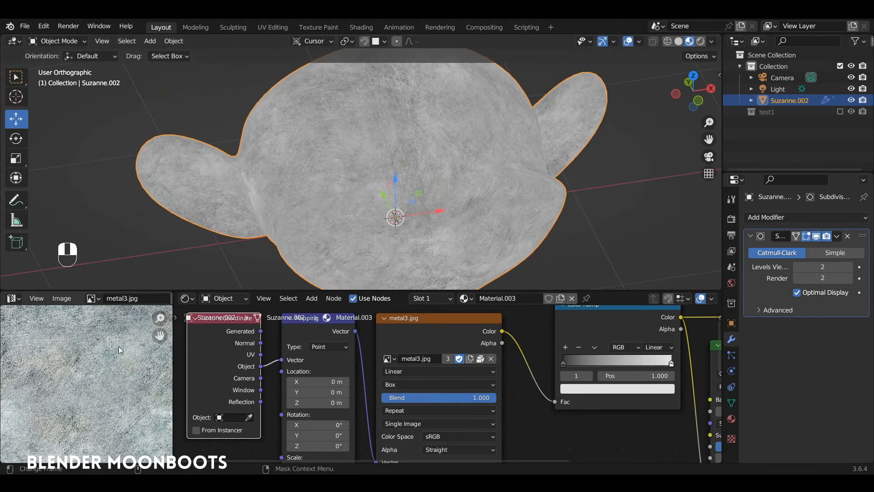
{"action": "scroll", "coordinate": [120, 350], "scroll_direction": "down", "scroll_amount": 3}
{"action": "middle_click_drag", "start_coordinate": [217, 281], "coordinate": [407, 209], "text": "alt"}
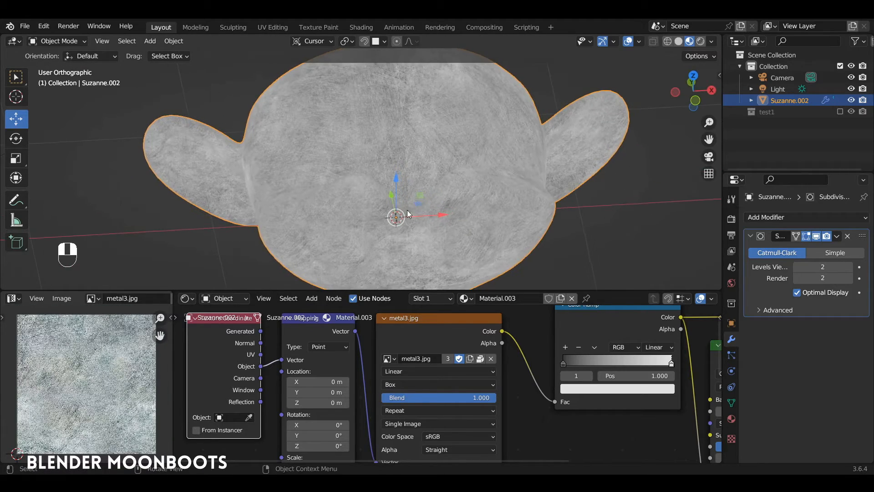
Offset the texture by setting the Mapping node's Location X to about 0.964 m and Z to about 1.76 m.
{"action": "left_click_drag", "start_coordinate": [344, 381], "coordinate": [392, 377], "text": "shift"}
{"action": "left_click_drag", "start_coordinate": [435, 260], "coordinate": [393, 134], "text": "alt"}
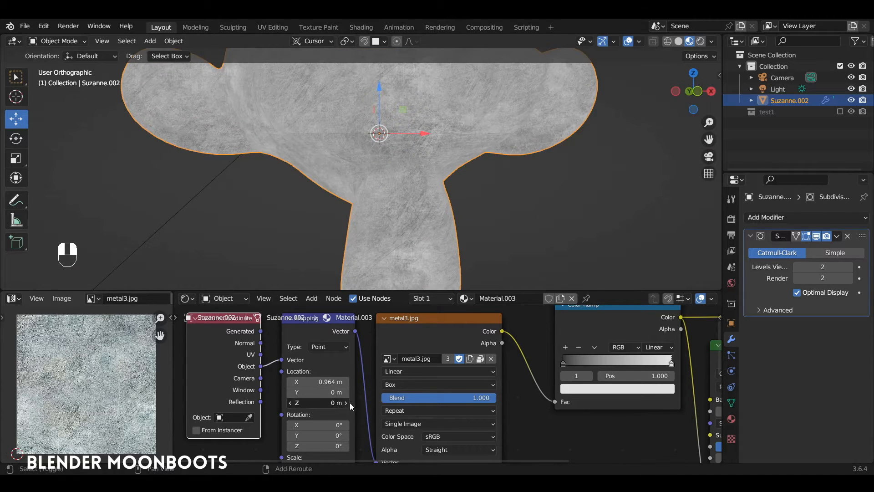
{"action": "left_click_drag", "start_coordinate": [349, 403], "coordinate": [391, 399], "text": "shift"}
{"action": "left_click_drag", "start_coordinate": [456, 141], "coordinate": [444, 201], "text": "ctrl+alt"}
{"action": "left_click_drag", "start_coordinate": [444, 201], "coordinate": [433, 189], "text": "alt"}
Add a Value node below the Texture Coordinate node and connect it to the Mapping node's Scale input.
{"action": "left_click_drag", "start_coordinate": [351, 290], "coordinate": [351, 182]}
{"action": "left_click_drag", "start_coordinate": [384, 219], "coordinate": [566, 194], "text": "alt"}
{"action": "key", "text": "shift+a"}
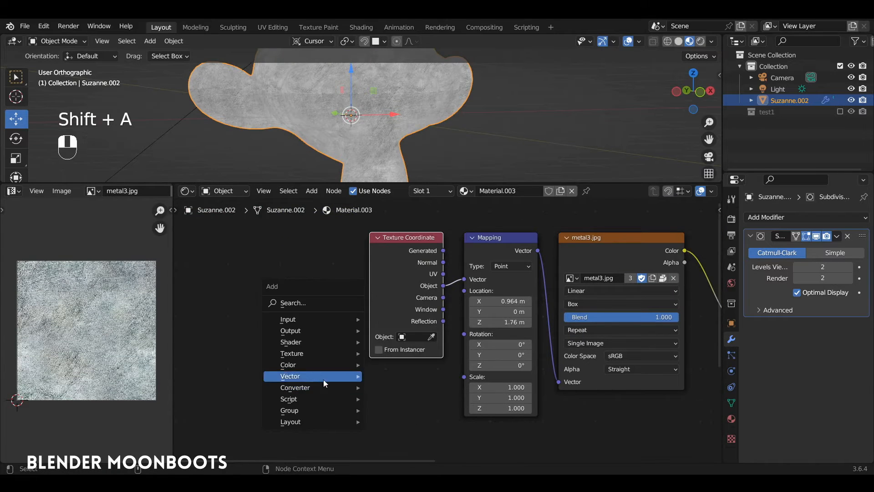
{"action": "mouse_move", "coordinate": [304, 321]}
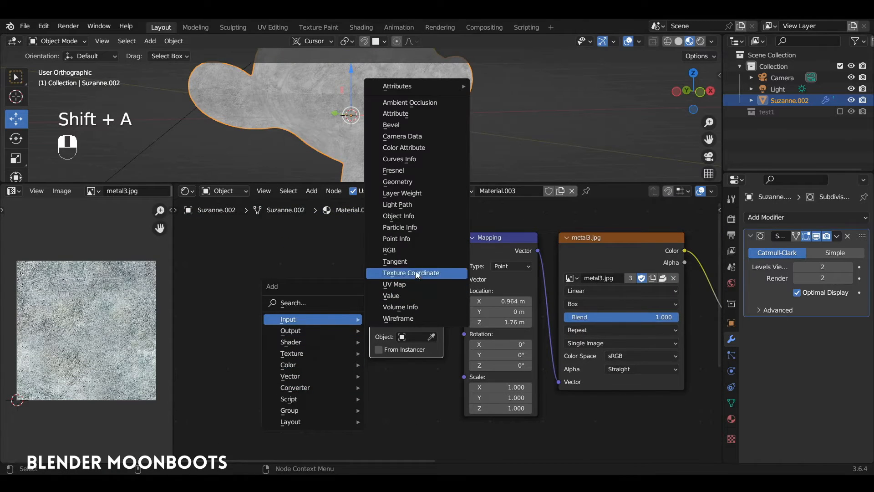
{"action": "left_click", "coordinate": [408, 295]}
{"action": "left_click", "coordinate": [387, 394]}
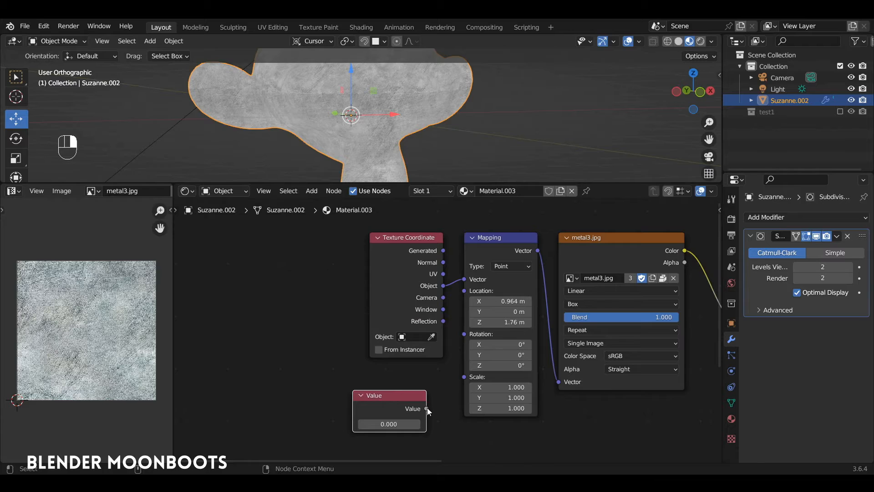
{"action": "left_click_drag", "start_coordinate": [427, 408], "coordinate": [465, 377]}
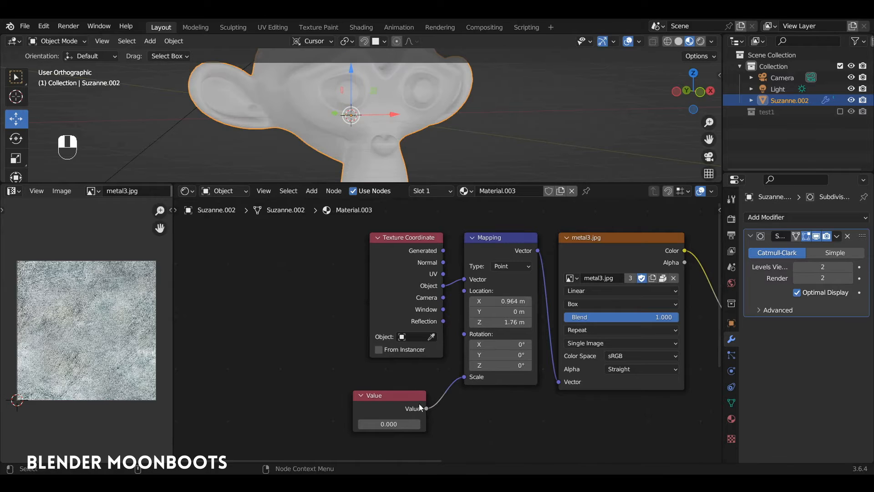
Set the Value node to 0.500 and the Mapping node's Location Z to about 1.53 m.
{"action": "left_click", "coordinate": [396, 424]}
{"action": "key", "text": "Return"}
{"action": "left_click_drag", "start_coordinate": [381, 182], "coordinate": [382, 306]}
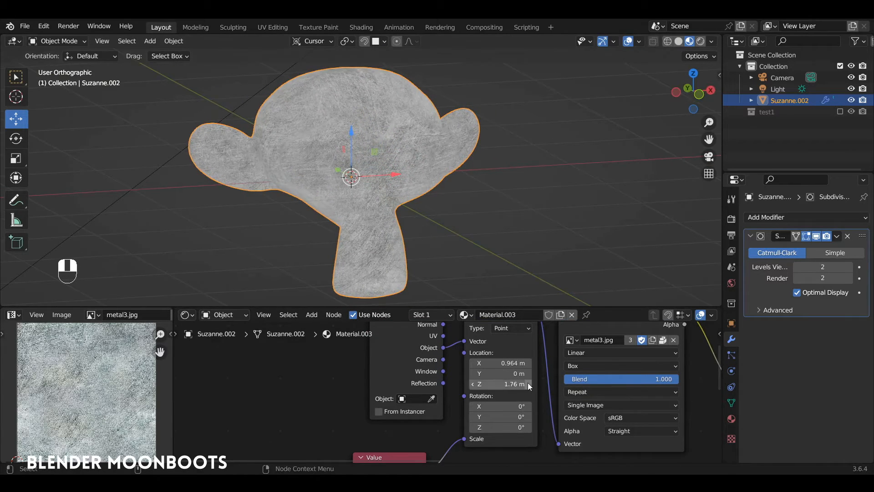
{"action": "mouse_move", "coordinate": [528, 384]}
{"action": "left_mouse_down"}
{"action": "mouse_move", "coordinate": [551, 382]}
{"action": "mouse_move", "coordinate": [529, 383]}
{"action": "left_mouse_up"}
{"action": "mouse_move", "coordinate": [453, 216]}
{"action": "left_mouse_down", "text": "ctrl+alt"}
{"action": "mouse_move", "coordinate": [432, 213]}
{"action": "mouse_move", "coordinate": [461, 224]}
{"action": "left_mouse_up", "text": "ctrl+alt"}
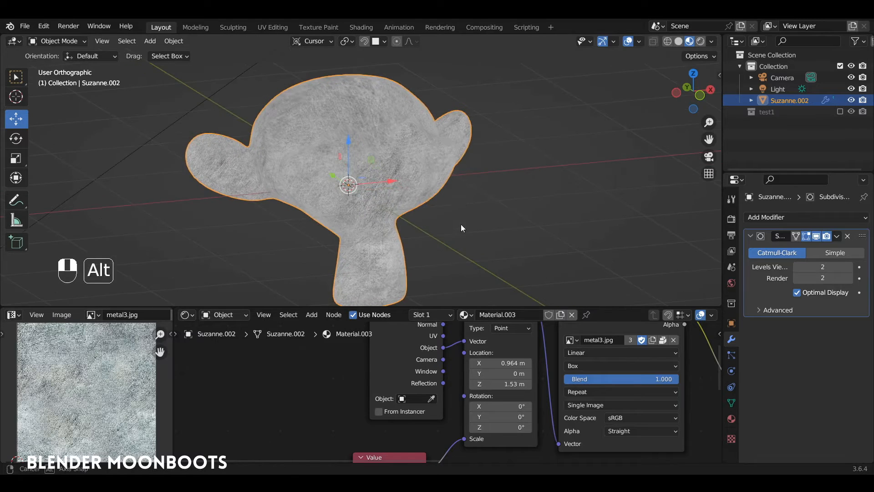
Add a sphere empty at the monkey head and assign it as the Texture Coordinate node's Object.
{"action": "key", "text": "shift+a"}
{"action": "mouse_move", "coordinate": [426, 316]}
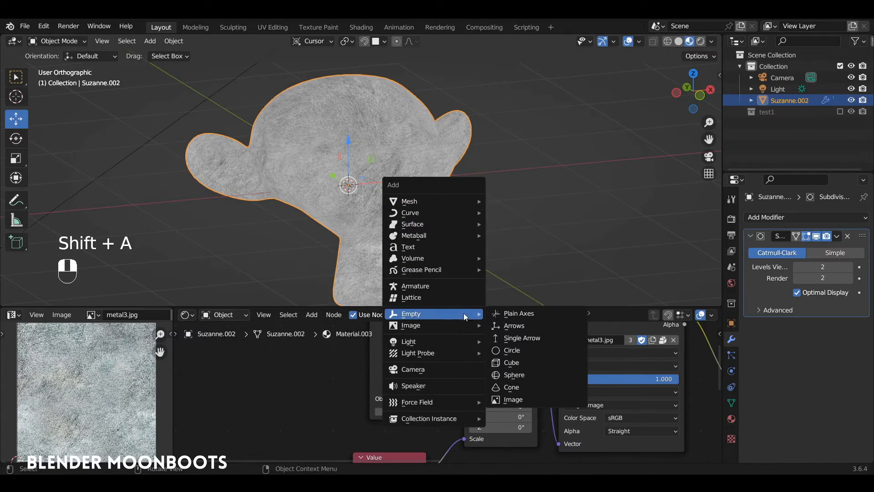
{"action": "left_click", "coordinate": [535, 378]}
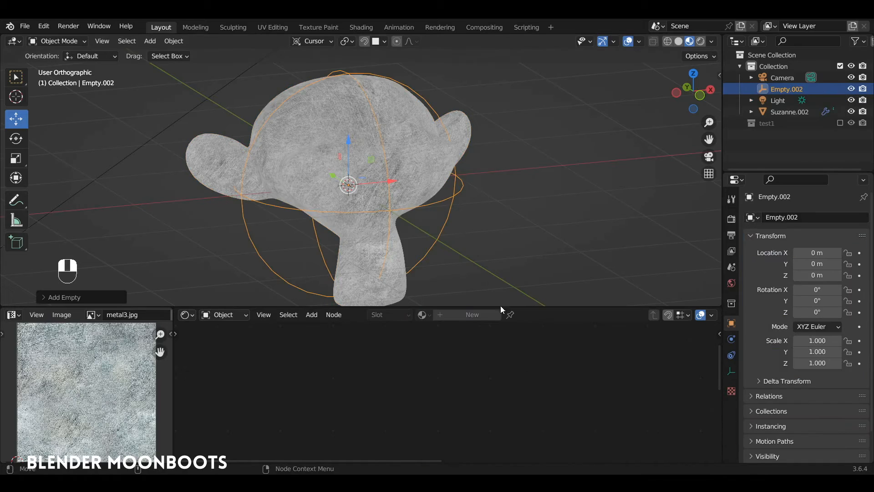
{"action": "left_click", "coordinate": [419, 195]}
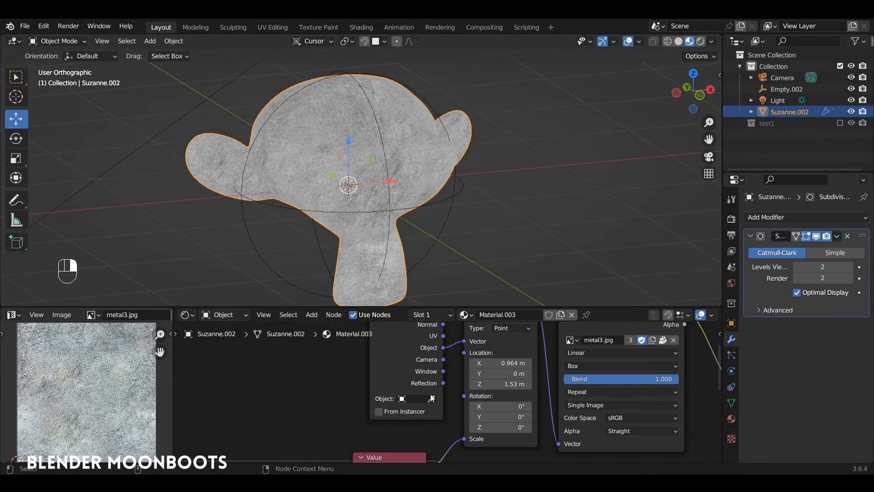
{"action": "left_click", "coordinate": [429, 253]}
{"action": "middle_click_drag", "start_coordinate": [433, 246], "coordinate": [429, 250], "text": "ctrl+alt"}
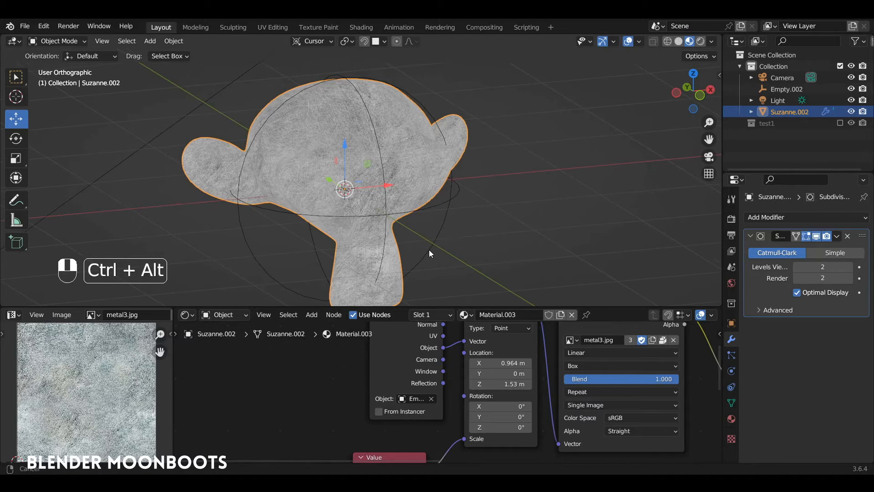
Try shifting the texture by moving the sphere empty along the X axis, and undo the move.
{"action": "left_click", "coordinate": [426, 211]}
{"action": "left_click_drag", "start_coordinate": [391, 186], "coordinate": [369, 188]}
{"action": "left_click_drag", "start_coordinate": [369, 188], "coordinate": [404, 258], "text": "alt"}
{"action": "key", "text": "ctrl+z"}
Delete the sphere empty and reselect the monkey head.
{"action": "key", "text": "x"}
{"action": "left_click", "coordinate": [370, 179]}
{"action": "left_click", "coordinate": [404, 258]}
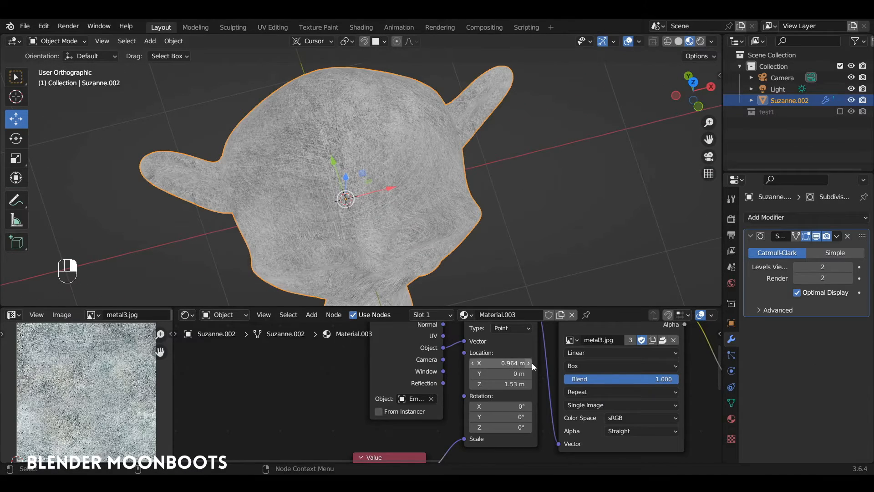
Set the Mapping node's Location X to about 0.522 m.
{"action": "left_click_drag", "start_coordinate": [531, 363], "coordinate": [493, 361], "text": "shift"}
{"action": "left_click_drag", "start_coordinate": [487, 300], "coordinate": [470, 236], "text": "alt"}
{"action": "left_click_drag", "start_coordinate": [465, 306], "coordinate": [465, 192]}
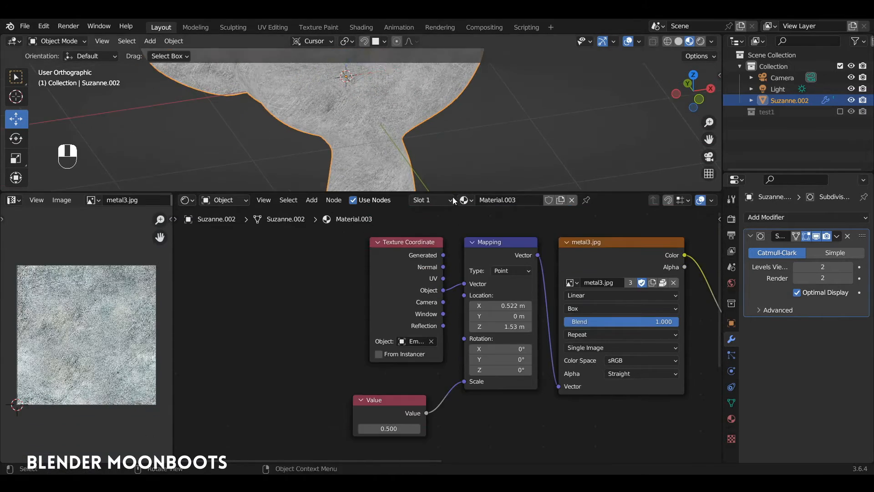
Reconnect the Principled BSDF to the Material Output's Surface and view the gold material on the monkey head.
{"action": "scroll", "coordinate": [438, 346], "scroll_direction": "right", "scroll_amount": 10, "text": "ctrl+alt"}
{"action": "left_click", "coordinate": [441, 347]}
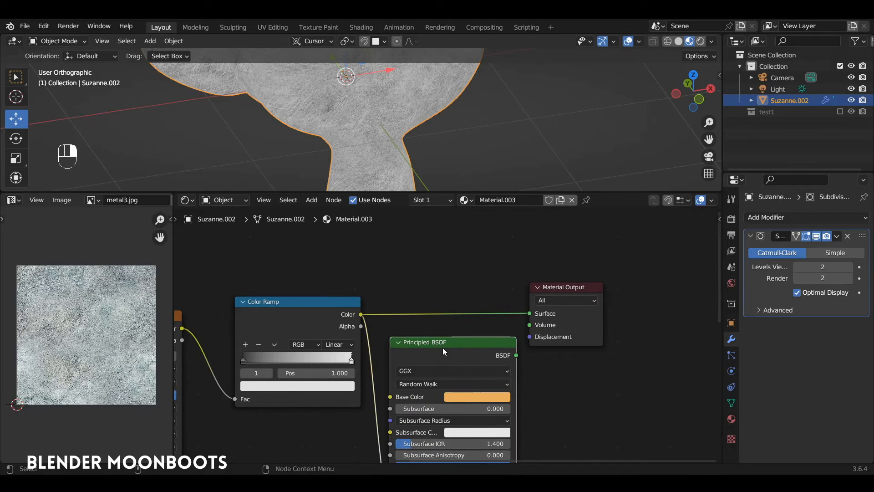
{"action": "left_click", "coordinate": [450, 345], "text": "ctrl+shift"}
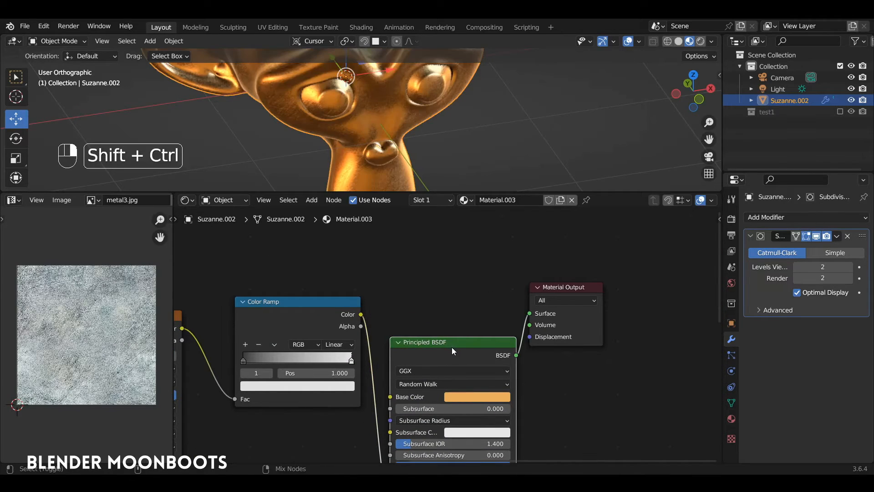
{"action": "left_click_drag", "start_coordinate": [427, 191], "coordinate": [423, 308]}
{"action": "mouse_move", "coordinate": [426, 269]}
{"action": "left_mouse_down", "text": "alt"}
{"action": "mouse_move", "coordinate": [434, 222]}
{"action": "mouse_move", "coordinate": [433, 261]}
{"action": "mouse_move", "coordinate": [449, 204]}
{"action": "mouse_move", "coordinate": [464, 244]}
{"action": "mouse_move", "coordinate": [471, 223]}
{"action": "mouse_move", "coordinate": [450, 228]}
{"action": "mouse_move", "coordinate": [429, 325]}
{"action": "left_mouse_up", "text": "alt"}
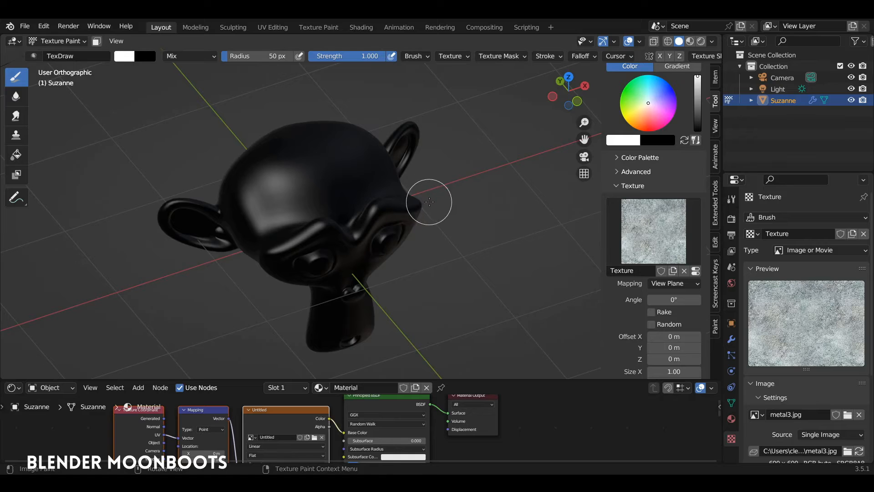
Set the brush texture mapping to Stencil and paint the metal texture onto the monkey head from the top and front views.
{"action": "left_click", "coordinate": [675, 284]}
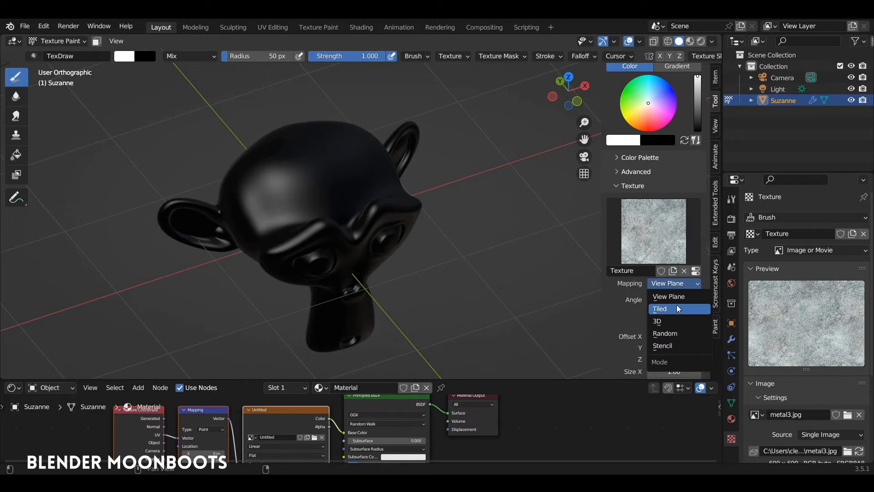
{"action": "left_click", "coordinate": [687, 346]}
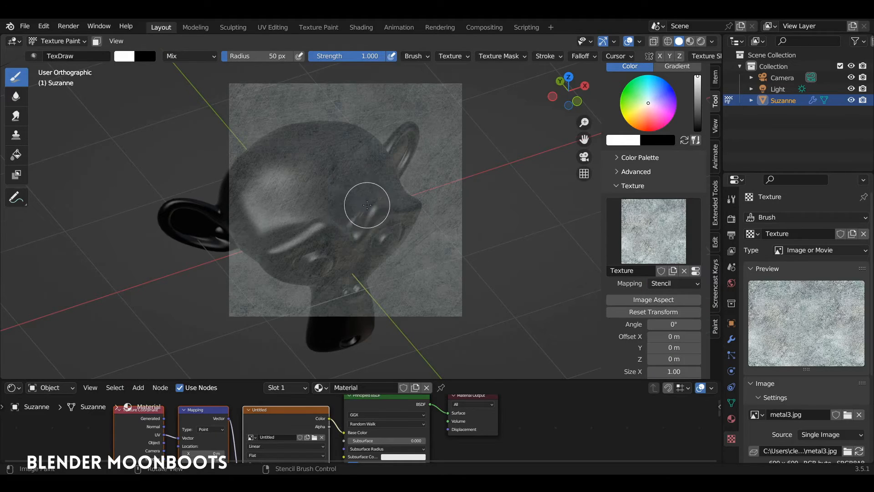
{"action": "key", "text": "KP_7"}
{"action": "mouse_move", "coordinate": [359, 131]}
{"action": "left_mouse_down"}
{"action": "mouse_move", "coordinate": [326, 165]}
{"action": "mouse_move", "coordinate": [404, 179]}
{"action": "mouse_move", "coordinate": [349, 226]}
{"action": "mouse_move", "coordinate": [285, 149]}
{"action": "mouse_move", "coordinate": [359, 132]}
{"action": "mouse_move", "coordinate": [367, 159]}
{"action": "mouse_move", "coordinate": [276, 151]}
{"action": "mouse_move", "coordinate": [373, 161]}
{"action": "left_mouse_up"}
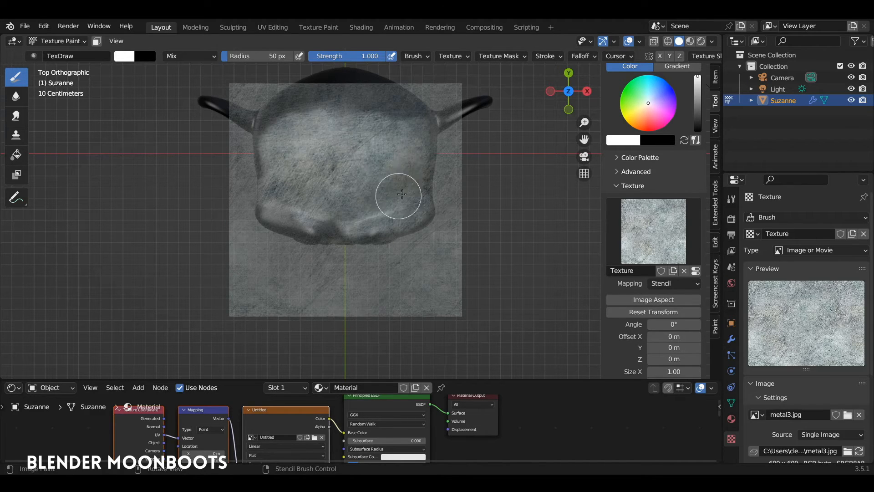
{"action": "mouse_move", "coordinate": [413, 195]}
{"action": "middle_mouse_down"}
{"action": "mouse_move", "coordinate": [484, 111]}
{"action": "mouse_move", "coordinate": [322, 144]}
{"action": "middle_mouse_up"}
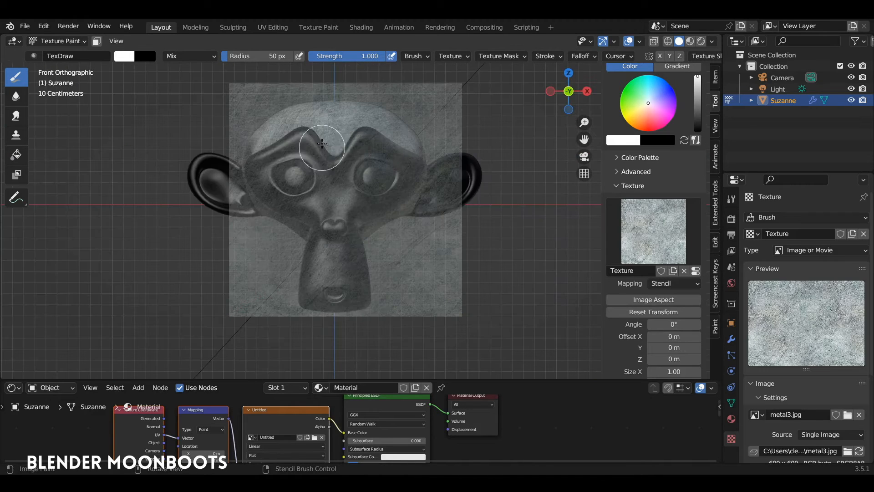
{"action": "mouse_move", "coordinate": [322, 144]}
{"action": "left_mouse_down"}
{"action": "mouse_move", "coordinate": [291, 180]}
{"action": "mouse_move", "coordinate": [372, 170]}
{"action": "mouse_move", "coordinate": [342, 286]}
{"action": "mouse_move", "coordinate": [342, 182]}
{"action": "mouse_move", "coordinate": [387, 160]}
{"action": "left_mouse_up"}
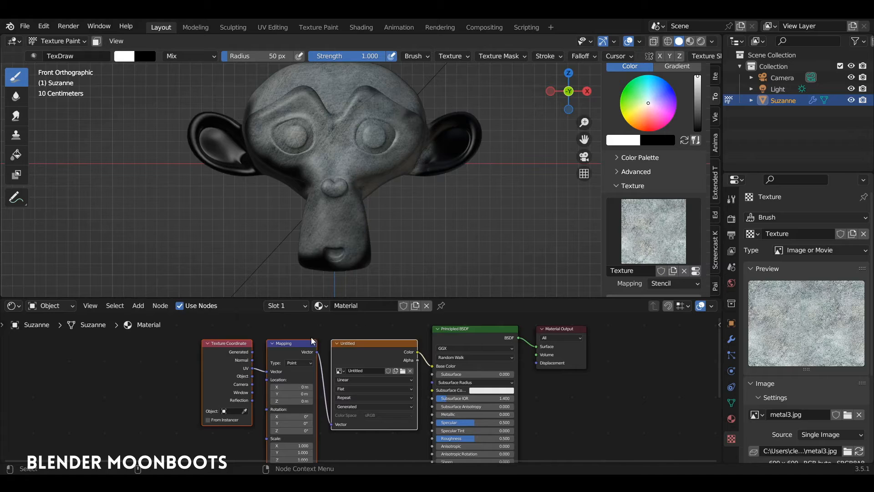
Space out the texture nodes and connect the painted image's Color to the Principled BSDF's Roughness, with Metallic at 1.000.
{"action": "left_click_drag", "start_coordinate": [358, 325], "coordinate": [221, 407]}
{"action": "left_click_drag", "start_coordinate": [358, 361], "coordinate": [216, 381]}
{"action": "mouse_move", "coordinate": [431, 366]}
{"action": "left_mouse_down"}
{"action": "mouse_move", "coordinate": [411, 385]}
{"action": "mouse_move", "coordinate": [410, 448]}
{"action": "mouse_move", "coordinate": [454, 378]}
{"action": "mouse_move", "coordinate": [533, 375]}
{"action": "left_mouse_up"}
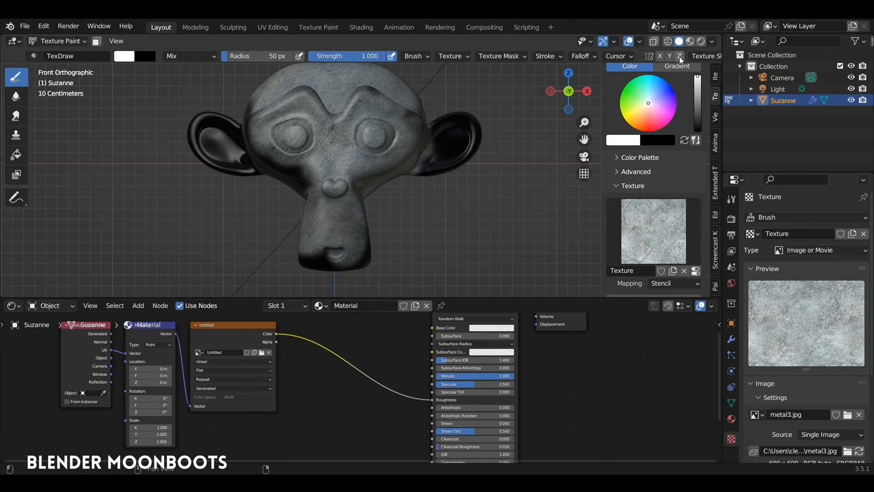
Switch the viewport to rendered shading and pick a new Base Color for the painted head's Principled BSDF.
{"action": "left_click", "coordinate": [703, 42]}
{"action": "middle_click_drag", "start_coordinate": [478, 191], "coordinate": [503, 230]}
{"action": "scroll", "coordinate": [503, 230], "scroll_direction": "up", "scroll_amount": 5}
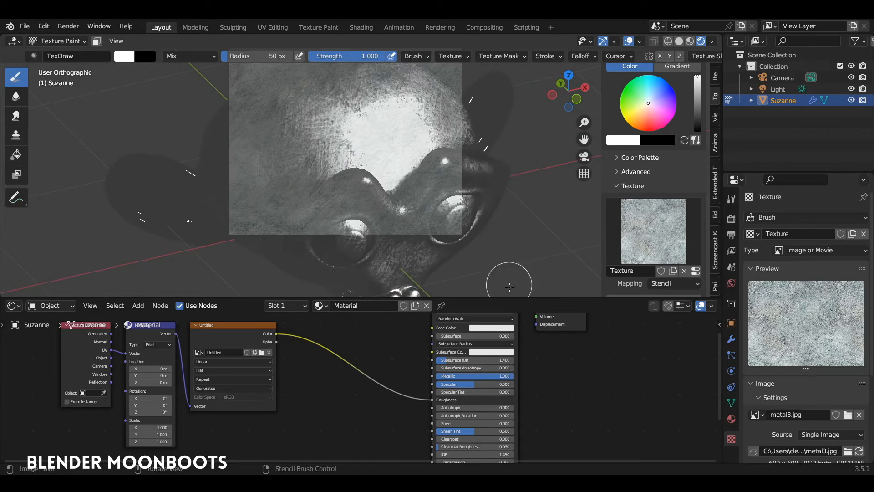
{"action": "left_click", "coordinate": [496, 328]}
{"action": "left_click_drag", "start_coordinate": [501, 271], "coordinate": [491, 262]}
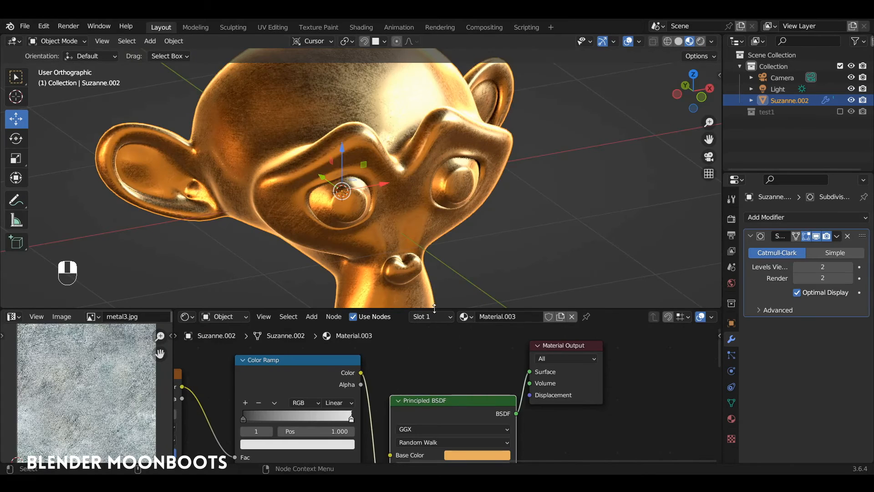
Add a Noise Texture node below the metal3.jpg node and connect the Texture Coordinate's Object output to its Vector.
{"action": "left_click_drag", "start_coordinate": [435, 309], "coordinate": [446, 264]}
{"action": "middle_click_drag", "start_coordinate": [441, 226], "coordinate": [535, 152], "text": "ctrl+alt"}
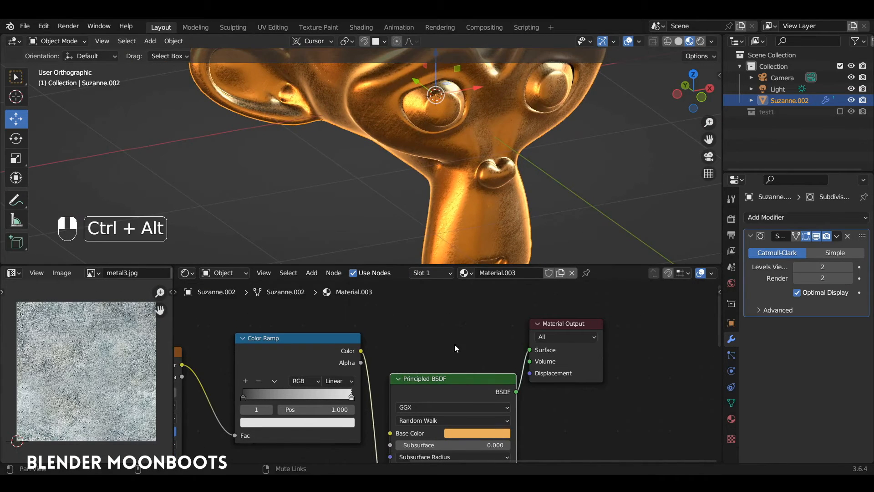
{"action": "middle_click_drag", "start_coordinate": [454, 346], "coordinate": [450, 367], "text": "ctrl+alt"}
{"action": "middle_click_drag", "start_coordinate": [450, 367], "coordinate": [558, 292], "text": "alt+shift"}
{"action": "middle_click_drag", "start_coordinate": [559, 292], "coordinate": [433, 398], "text": "ctrl+alt"}
{"action": "middle_click_drag", "start_coordinate": [433, 398], "coordinate": [455, 377], "text": "alt+shift"}
{"action": "key", "text": "shift+a"}
{"action": "mouse_move", "coordinate": [446, 382]}
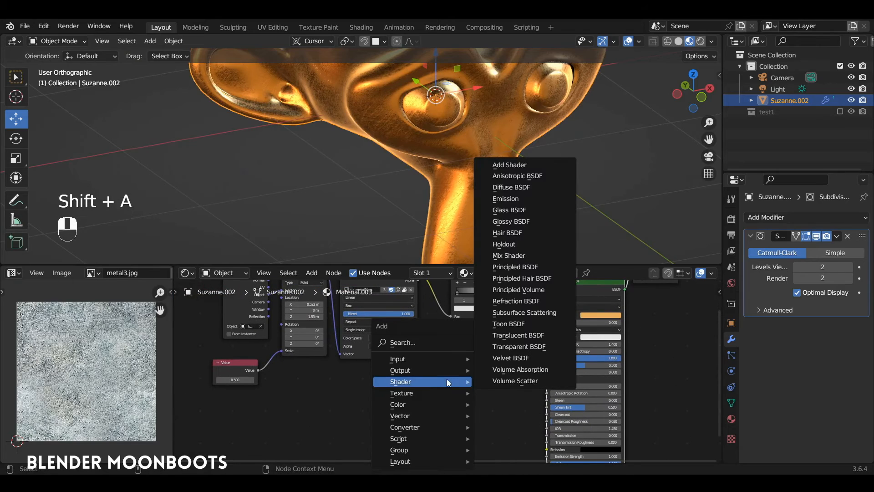
{"action": "mouse_move", "coordinate": [428, 393]}
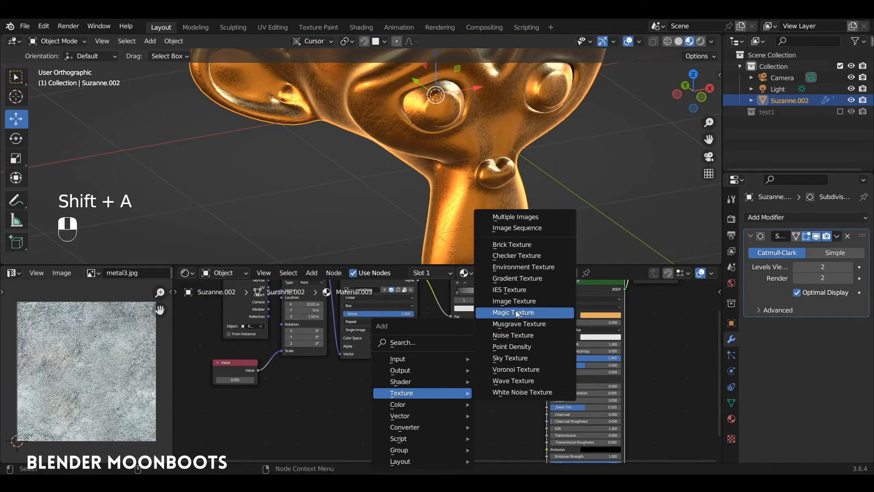
{"action": "left_click", "coordinate": [517, 336]}
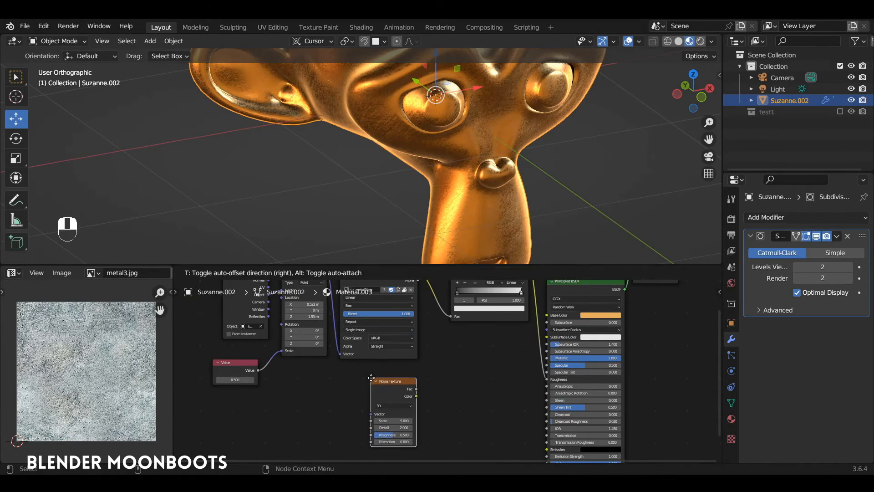
{"action": "left_click", "coordinate": [408, 409]}
{"action": "middle_click_drag", "start_coordinate": [408, 409], "coordinate": [483, 403], "text": "alt+shift"}
{"action": "left_click_drag", "start_coordinate": [380, 340], "coordinate": [392, 350]}
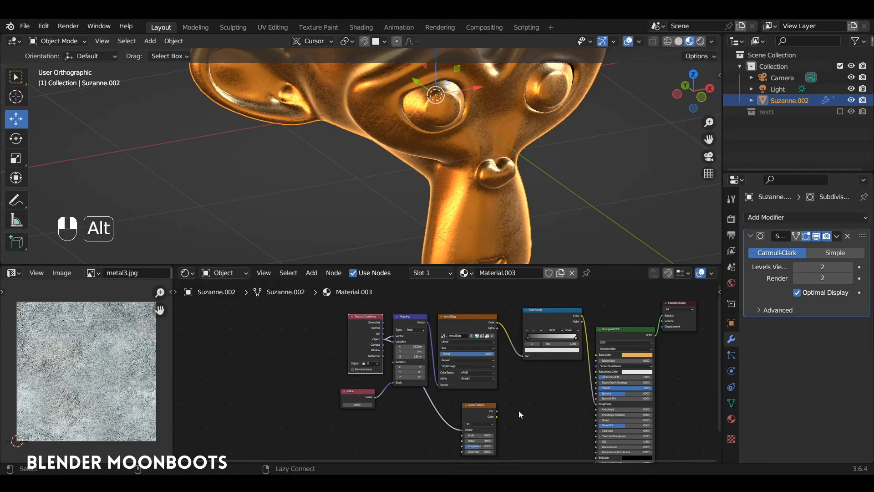
Add a Bump node beside the Noise Texture and connect the noise Fac output to its Height.
{"action": "middle_click_drag", "start_coordinate": [521, 414], "coordinate": [401, 283], "text": "ctrl+alt"}
{"action": "key", "text": "shift+a"}
{"action": "mouse_move", "coordinate": [463, 388]}
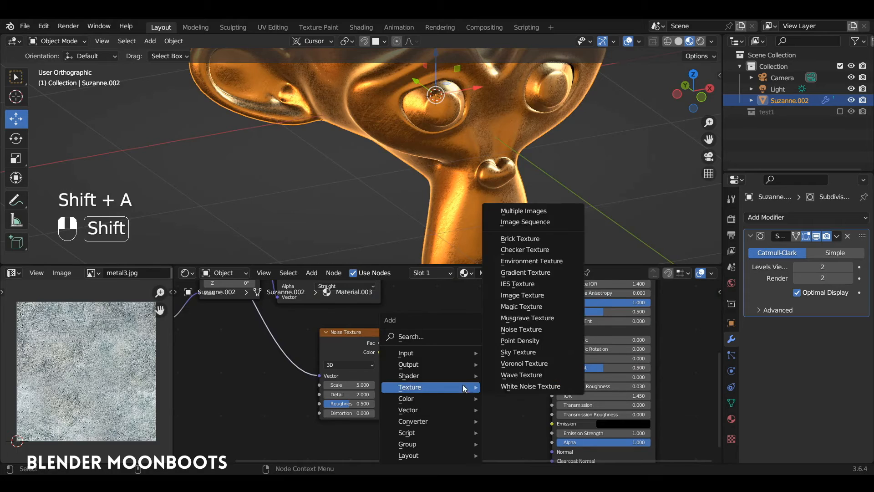
{"action": "mouse_move", "coordinate": [456, 410]}
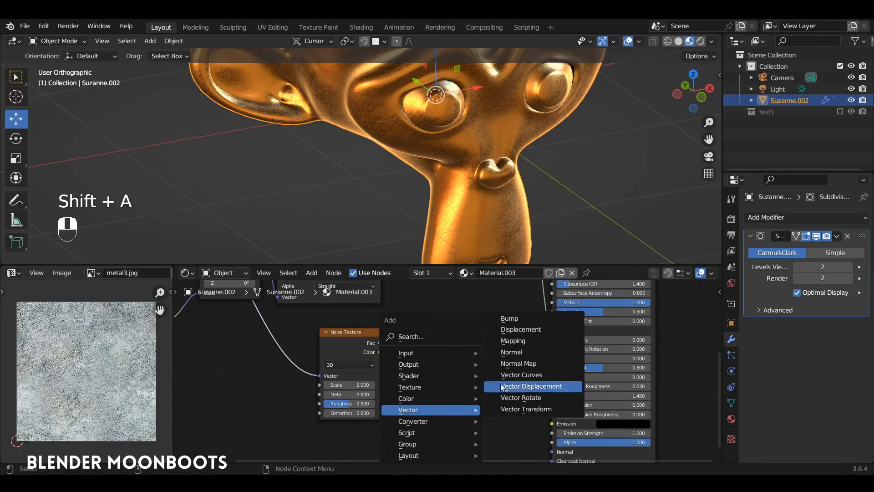
{"action": "left_click", "coordinate": [510, 319]}
{"action": "left_click", "coordinate": [437, 356]}
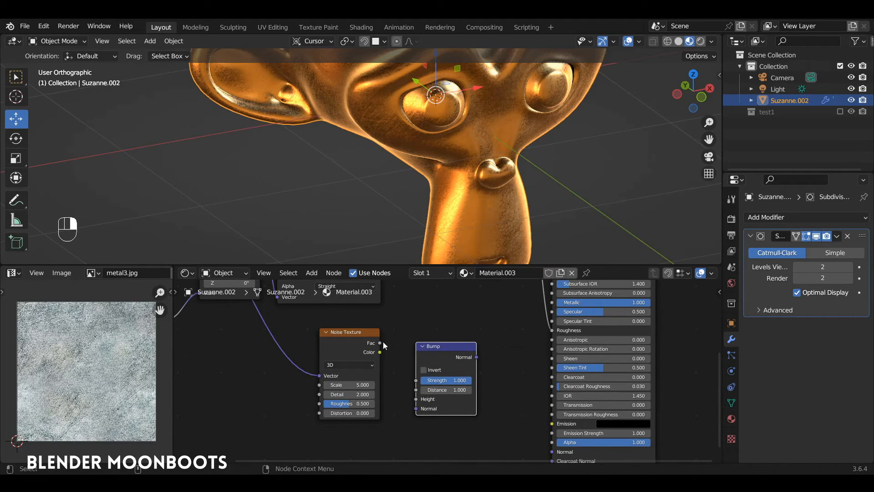
{"action": "left_click_drag", "start_coordinate": [384, 345], "coordinate": [387, 349]}
{"action": "left_click_drag", "start_coordinate": [417, 403], "coordinate": [418, 403]}
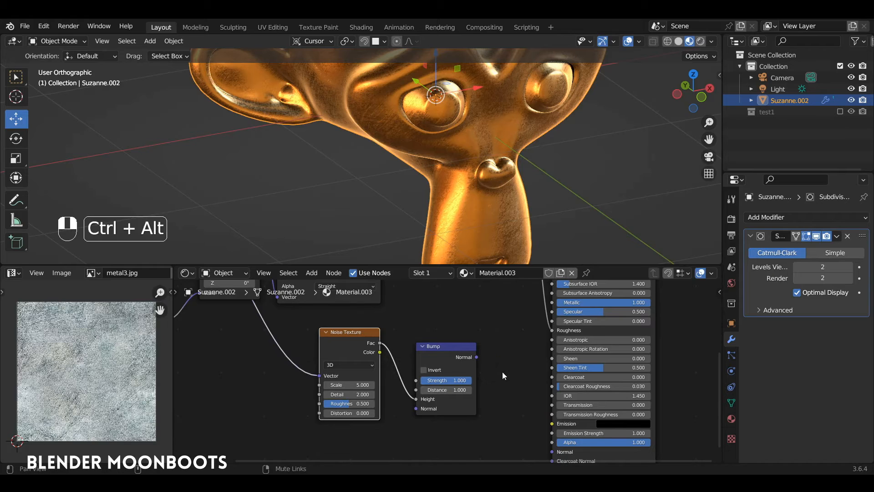
Connect the Bump node's Normal output to the Principled BSDF's Normal input.
{"action": "middle_click_drag", "start_coordinate": [503, 372], "coordinate": [432, 339], "text": "ctrl+alt"}
{"action": "left_click_drag", "start_coordinate": [406, 325], "coordinate": [437, 381]}
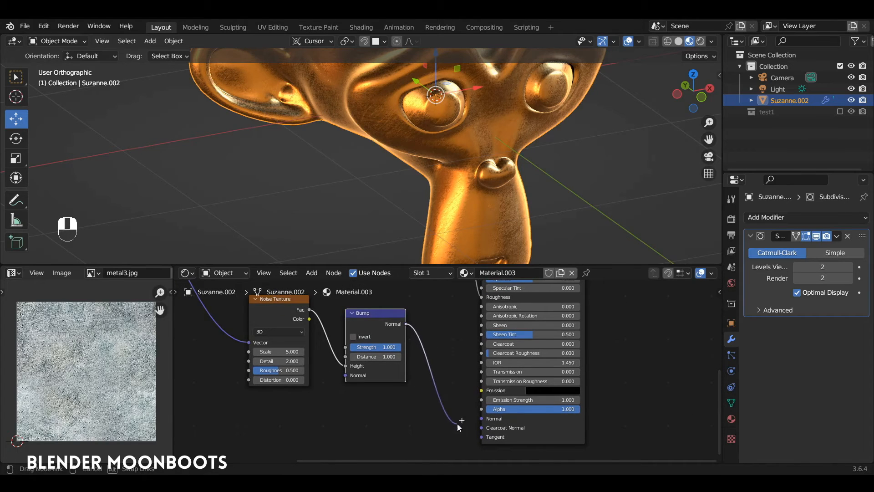
{"action": "left_click_drag", "start_coordinate": [490, 423], "coordinate": [490, 423]}
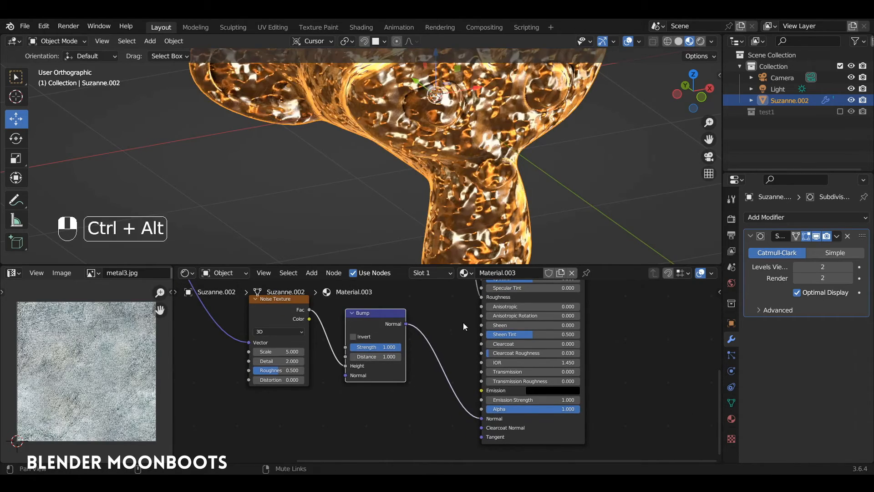
Lower the Bump node's Strength to 0.113 and the Noise Texture's Scale to about 3.09.
{"action": "middle_click_drag", "start_coordinate": [464, 319], "coordinate": [470, 372], "text": "ctrl+alt"}
{"action": "left_click_drag", "start_coordinate": [401, 397], "coordinate": [345, 403]}
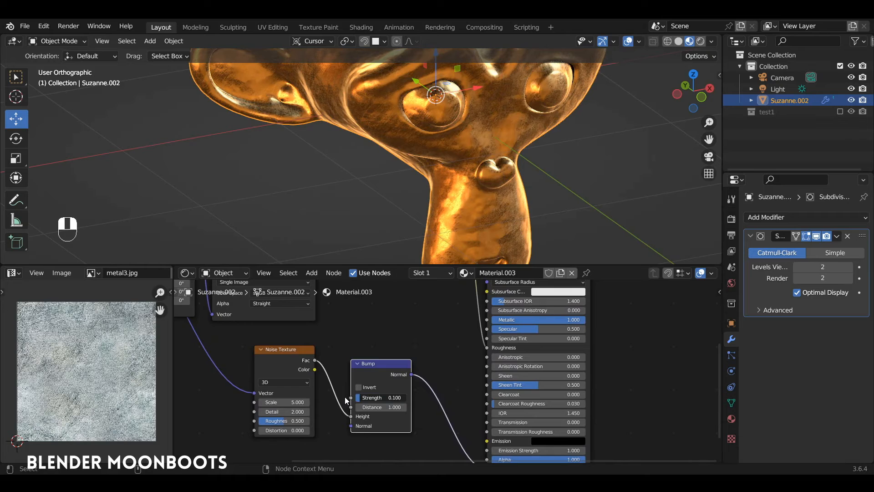
{"action": "left_click_drag", "start_coordinate": [345, 398], "coordinate": [318, 401]}
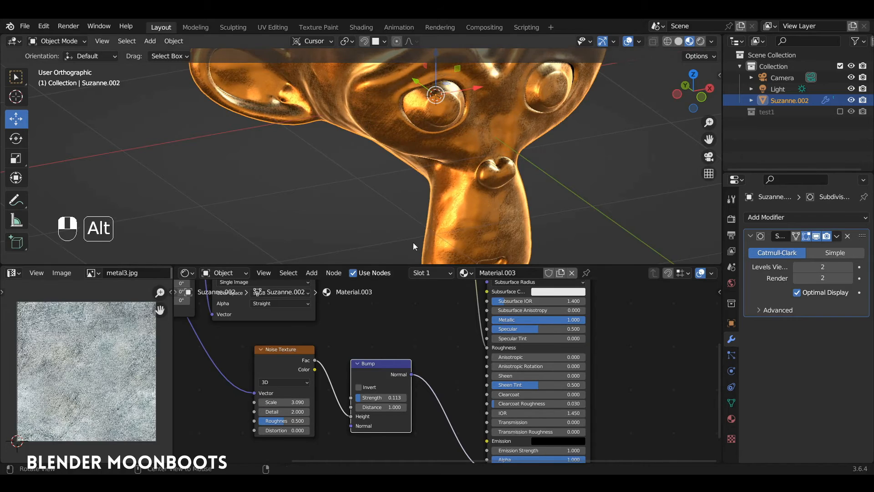
Set the Noise Texture's Scale to 2 and inspect the bump effect on the monkey's face and ear.
{"action": "left_click_drag", "start_coordinate": [414, 243], "coordinate": [462, 232], "text": "alt"}
{"action": "left_click_drag", "start_coordinate": [462, 233], "coordinate": [440, 262], "text": "alt"}
{"action": "left_click_drag", "start_coordinate": [440, 262], "coordinate": [448, 154], "text": "ctrl+alt"}
{"action": "left_click_drag", "start_coordinate": [448, 155], "coordinate": [450, 202], "text": "alt+shift"}
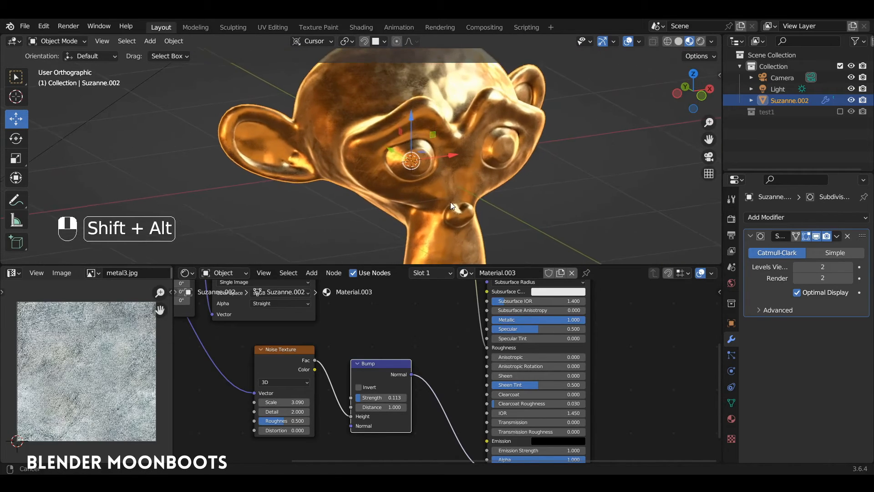
{"action": "type", "text": "2"}
{"action": "key", "text": "Return"}
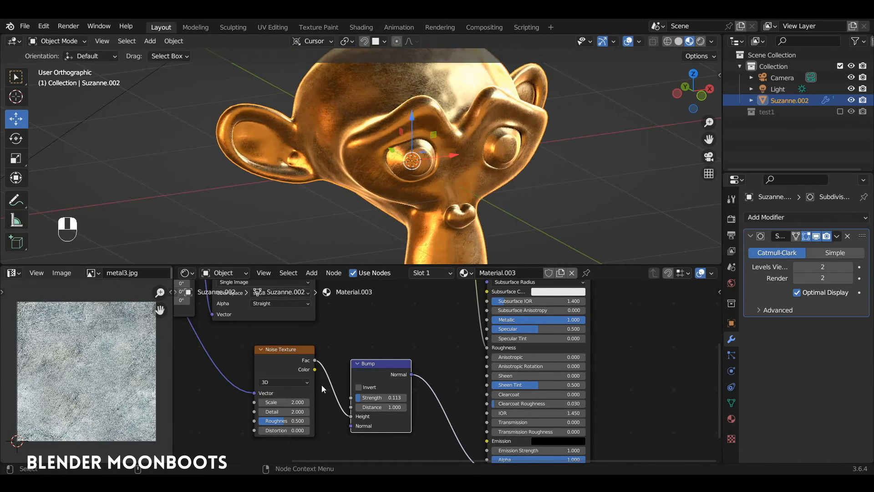
{"action": "left_click_drag", "start_coordinate": [424, 219], "coordinate": [381, 143], "text": "alt"}
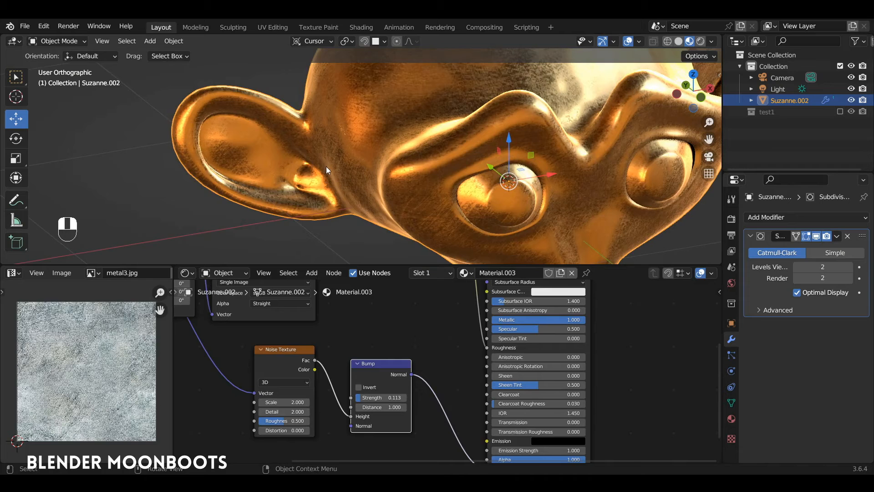
{"action": "middle_click_drag", "start_coordinate": [392, 160], "coordinate": [318, 157], "text": "alt"}
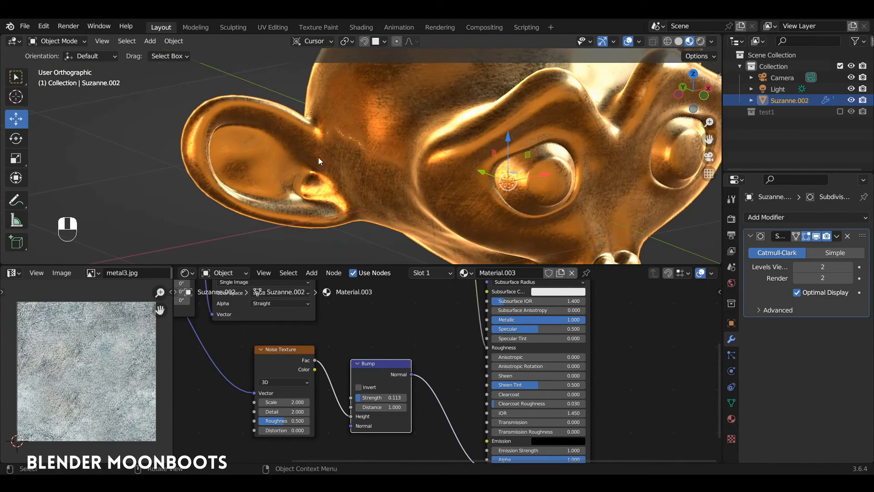
{"action": "key", "text": "alt"}
{"action": "middle_click_drag", "start_coordinate": [419, 150], "coordinate": [397, 173], "text": "alt"}
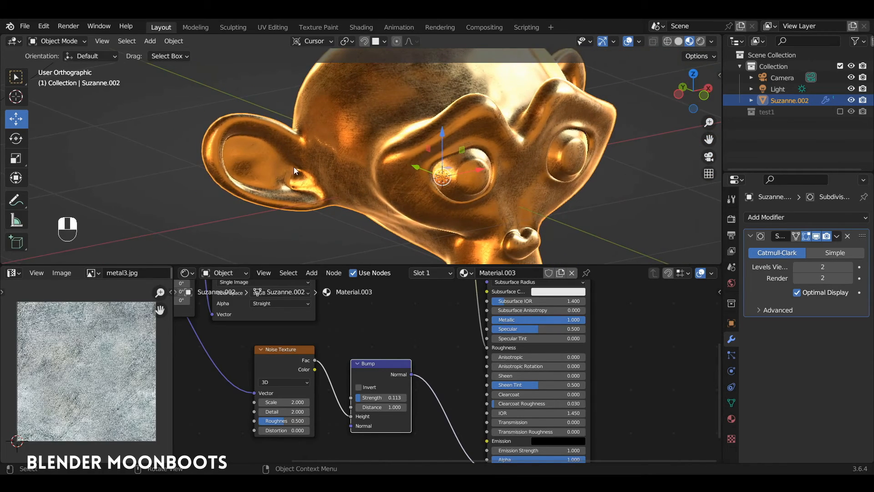
Move the existing Color Ramp and metal3.jpg nodes down and add an Ambient Occlusion node above them.
{"action": "middle_click_drag", "start_coordinate": [381, 316], "coordinate": [370, 437]}
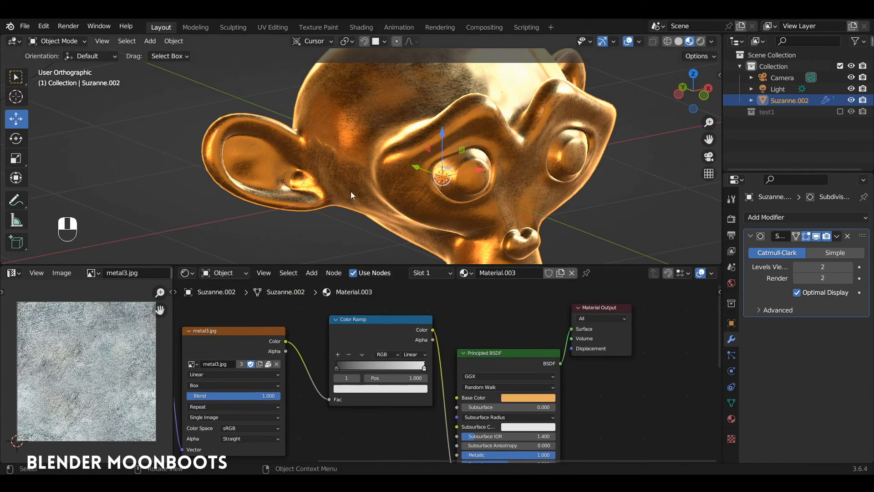
{"action": "left_click_drag", "start_coordinate": [384, 321], "coordinate": [377, 368]}
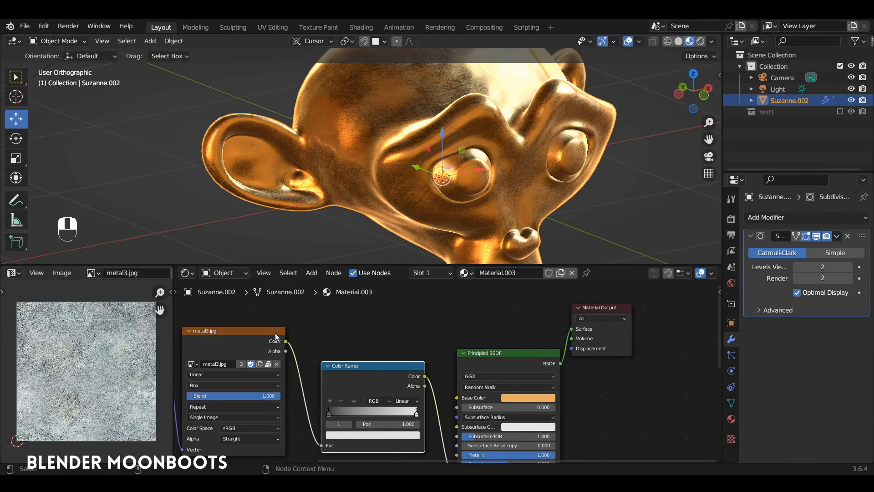
{"action": "left_click_drag", "start_coordinate": [275, 332], "coordinate": [275, 375]}
{"action": "left_click_drag", "start_coordinate": [381, 321], "coordinate": [460, 324], "text": "alt+shift"}
{"action": "left_click_drag", "start_coordinate": [459, 324], "coordinate": [459, 339], "text": "ctrl+alt"}
{"action": "key", "text": "shift+a"}
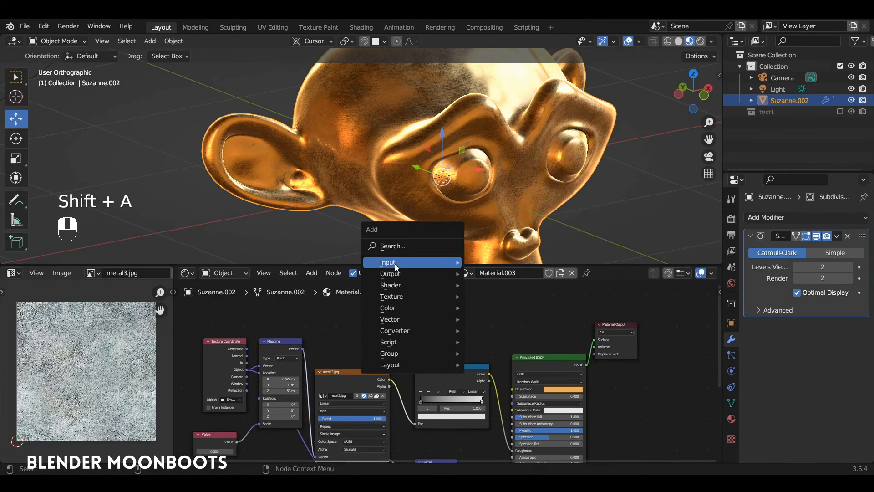
{"action": "mouse_move", "coordinate": [395, 263]}
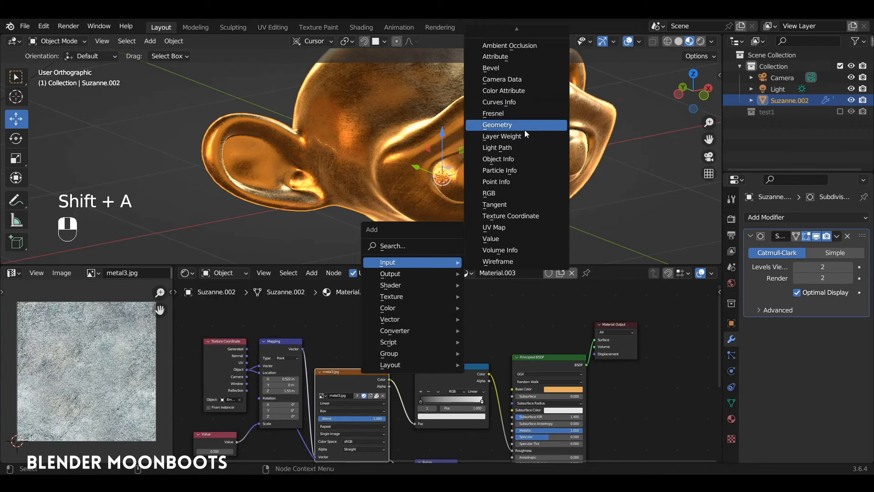
{"action": "left_click", "coordinate": [527, 47]}
{"action": "left_click", "coordinate": [345, 296]}
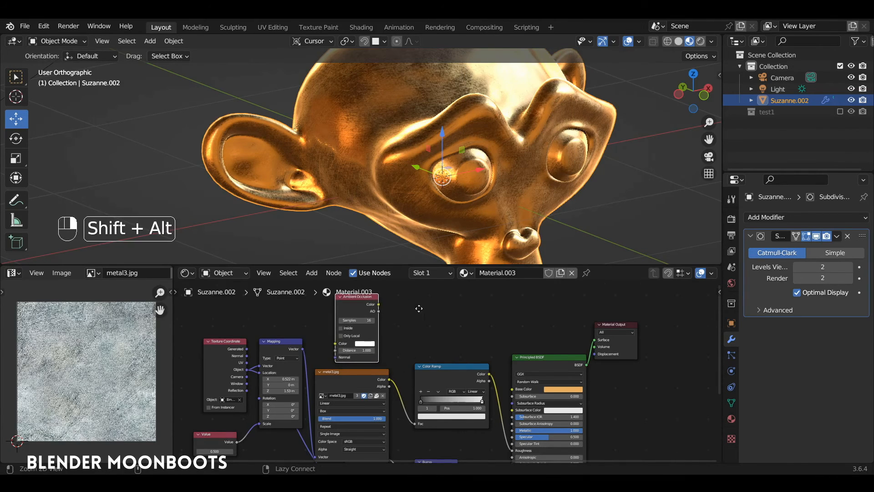
Add a Color Ramp fed by the Ambient Occlusion node's AO output, and move the Principled BSDF and Material Output nodes away to make room.
{"action": "left_click_drag", "start_coordinate": [420, 307], "coordinate": [436, 296], "text": "ctrl+alt"}
{"action": "middle_click_drag", "start_coordinate": [436, 294], "coordinate": [460, 358]}
{"action": "key", "text": "shift+a"}
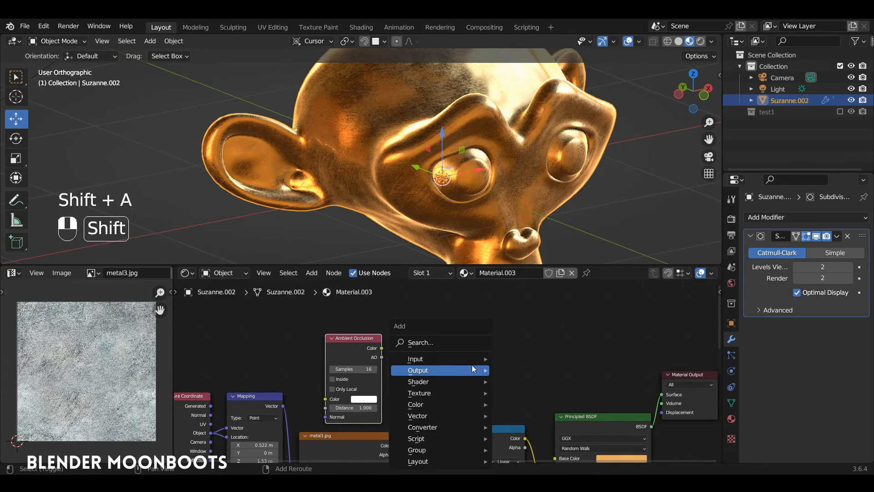
{"action": "mouse_move", "coordinate": [463, 362]}
{"action": "mouse_move", "coordinate": [433, 427]}
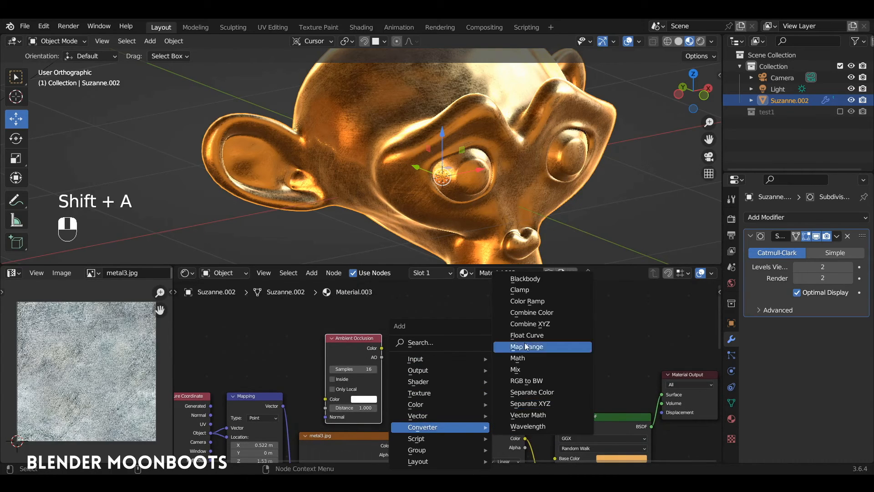
{"action": "left_click", "coordinate": [524, 297]}
{"action": "left_click", "coordinate": [405, 321]}
{"action": "left_click_drag", "start_coordinate": [381, 357], "coordinate": [457, 358]}
{"action": "left_click_drag", "start_coordinate": [604, 362], "coordinate": [691, 358]}
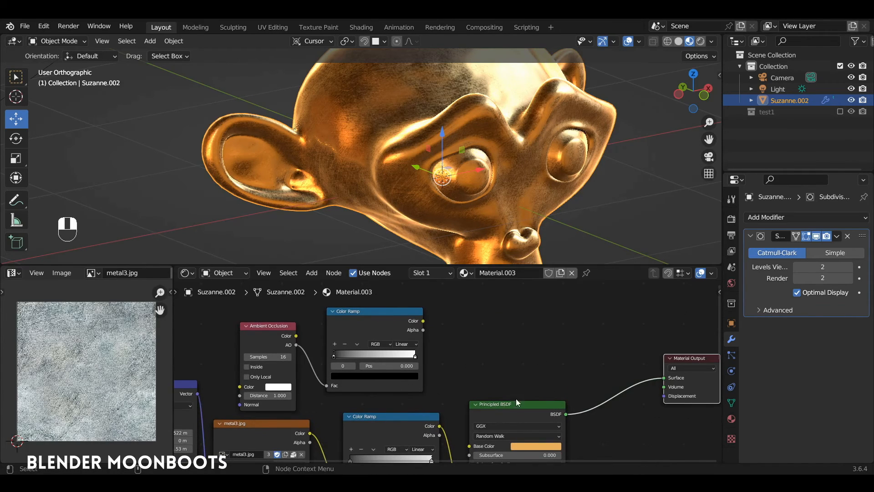
{"action": "left_click_drag", "start_coordinate": [517, 402], "coordinate": [576, 338]}
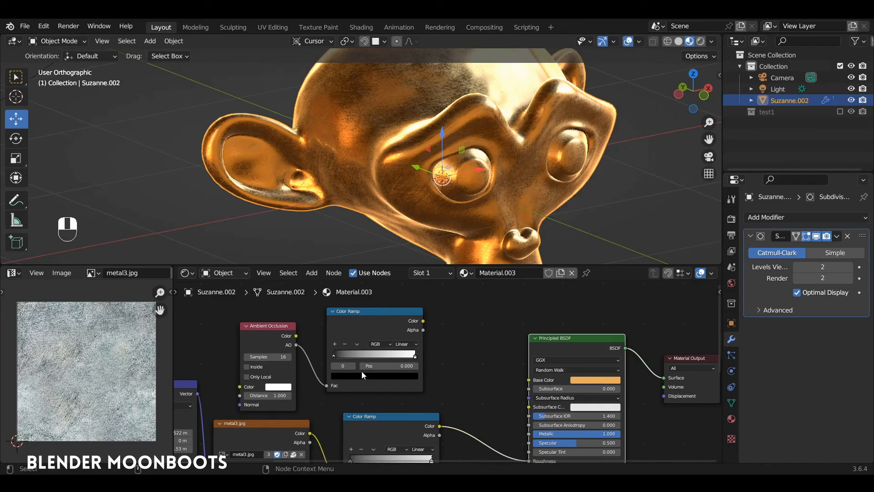
Copy the Principled BSDF's orange Base Color onto both stops of the Color Ramp fed by the Ambient Occlusion node.
{"action": "left_click_drag", "start_coordinate": [587, 380], "coordinate": [388, 376]}
{"action": "left_click", "coordinate": [414, 358]}
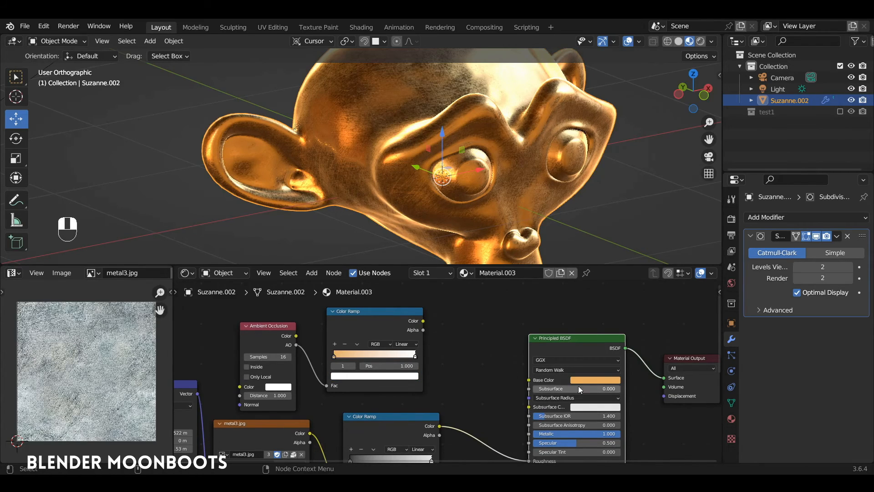
{"action": "left_click_drag", "start_coordinate": [581, 382], "coordinate": [412, 380]}
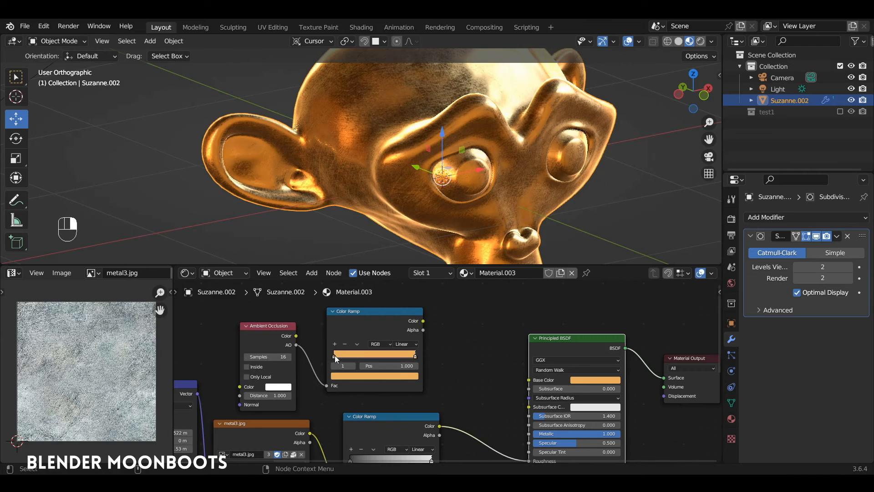
Darken the ramp's first stop to brown and connect the ramp's Color output to the Principled BSDF's Base Color.
{"action": "left_click", "coordinate": [334, 355]}
{"action": "left_click", "coordinate": [349, 375]}
{"action": "left_click_drag", "start_coordinate": [401, 281], "coordinate": [529, 380]}
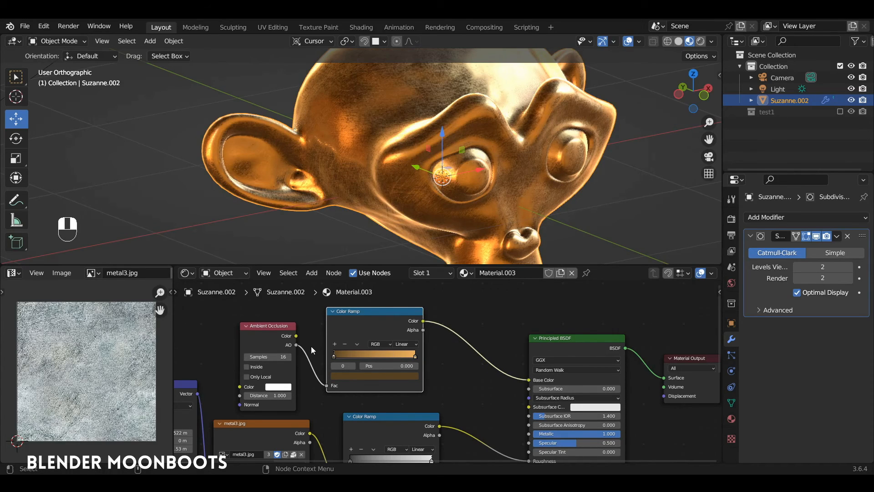
Darken the ramp's brown stop further and place it at position 0.789, with the gold stop near the light end of the gradient.
{"action": "left_click_drag", "start_coordinate": [335, 353], "coordinate": [392, 357]}
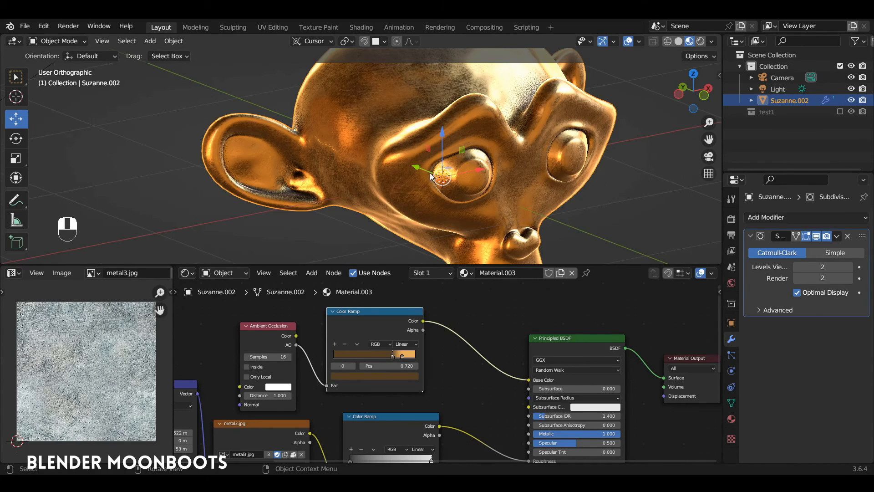
{"action": "middle_click_drag", "start_coordinate": [309, 203], "coordinate": [300, 170], "text": "alt"}
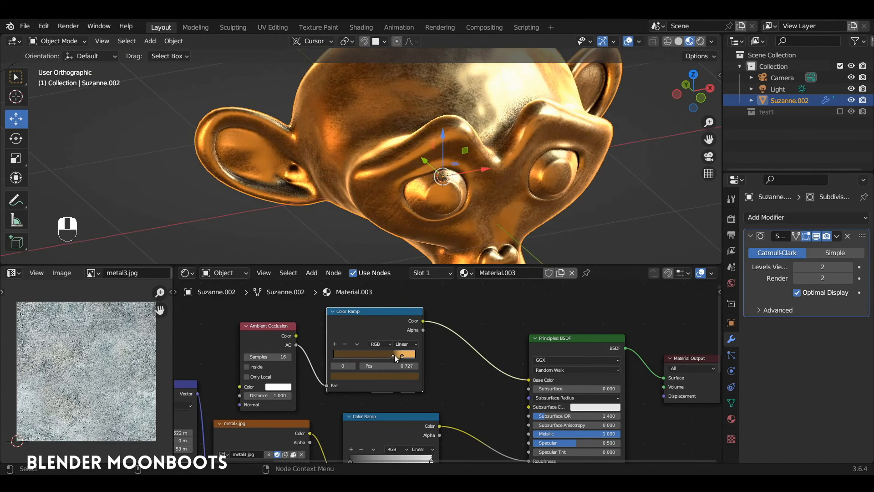
{"action": "left_click_drag", "start_coordinate": [394, 355], "coordinate": [393, 354]}
{"action": "left_click", "coordinate": [384, 375]}
{"action": "left_click_drag", "start_coordinate": [400, 287], "coordinate": [401, 306]}
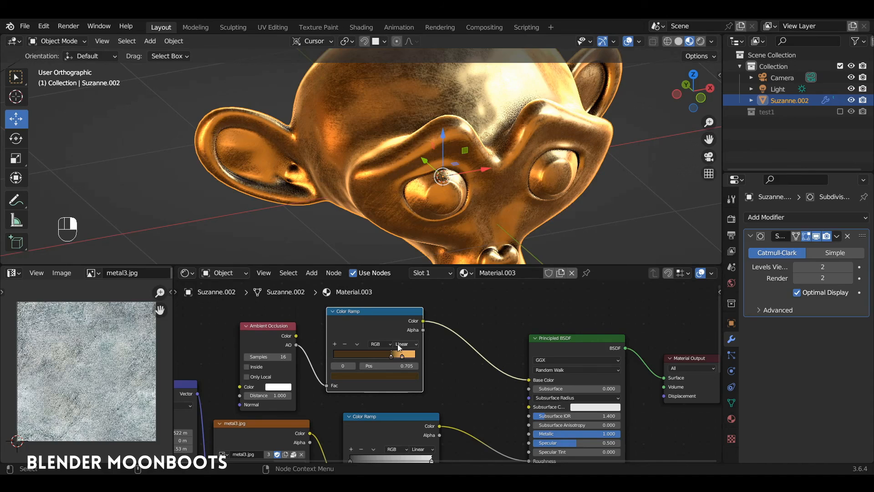
{"action": "left_click", "coordinate": [414, 355]}
{"action": "mouse_move", "coordinate": [415, 356]}
{"action": "left_mouse_down"}
{"action": "mouse_move", "coordinate": [403, 354]}
{"action": "mouse_move", "coordinate": [420, 351]}
{"action": "mouse_move", "coordinate": [400, 354]}
{"action": "left_mouse_up"}
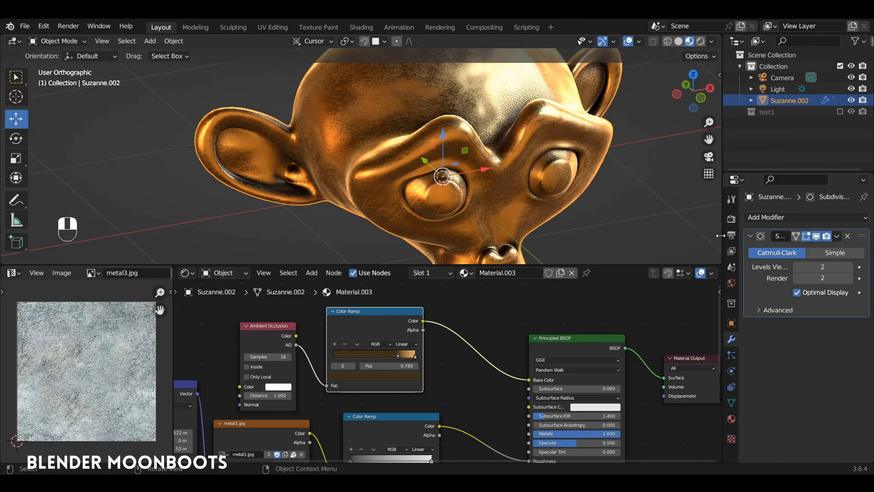
Switch the scene's render engine from Cycles to Eevee in the render properties.
{"action": "left_click", "coordinate": [731, 221]}
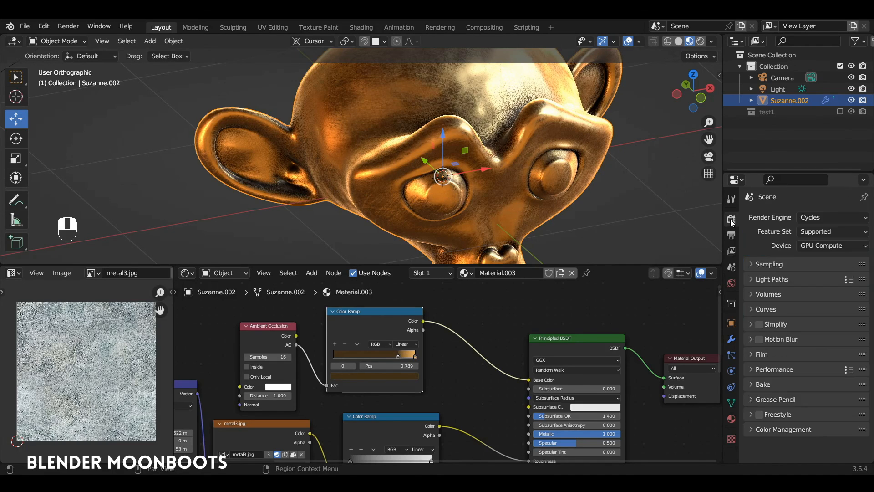
{"action": "left_click", "coordinate": [823, 217]}
{"action": "left_click", "coordinate": [824, 229]}
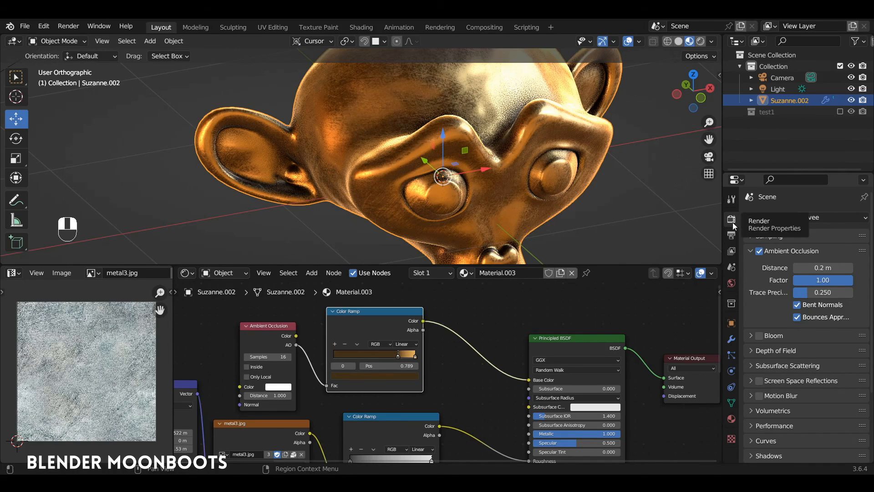
Toggle Eevee's Ambient Occlusion off and on to compare its effect on the monkey's creases, leaving it enabled.
{"action": "left_click", "coordinate": [759, 251]}
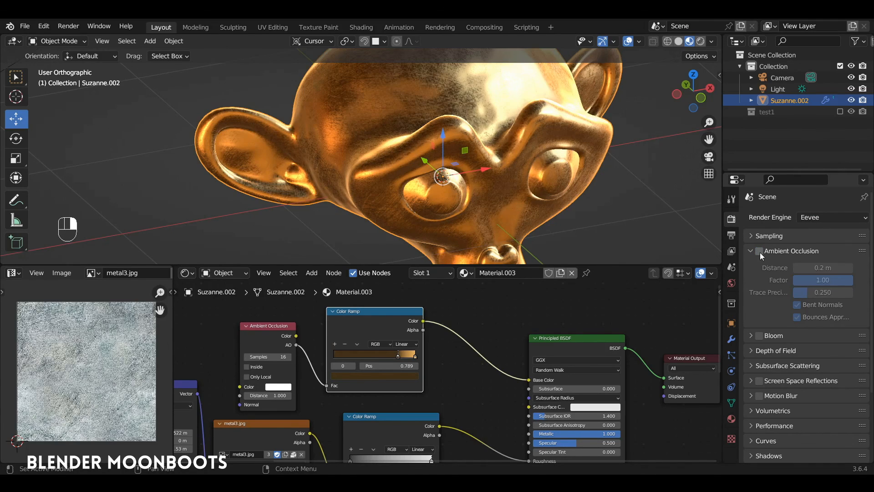
{"action": "left_click", "coordinate": [759, 251]}
{"action": "left_click", "coordinate": [759, 251]}
{"action": "left_click", "coordinate": [759, 251]}
Maximize the 3D viewport and inspect the gold material on the whole monkey head.
{"action": "middle_click_drag", "start_coordinate": [606, 183], "coordinate": [722, 215], "text": "alt"}
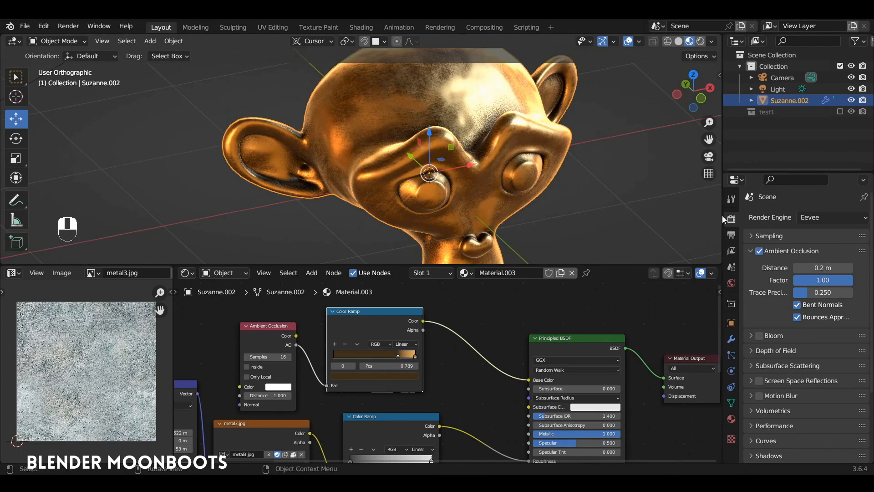
{"action": "key", "text": "ctrl+space"}
{"action": "middle_click_drag", "start_coordinate": [569, 218], "coordinate": [749, 62], "text": "alt"}
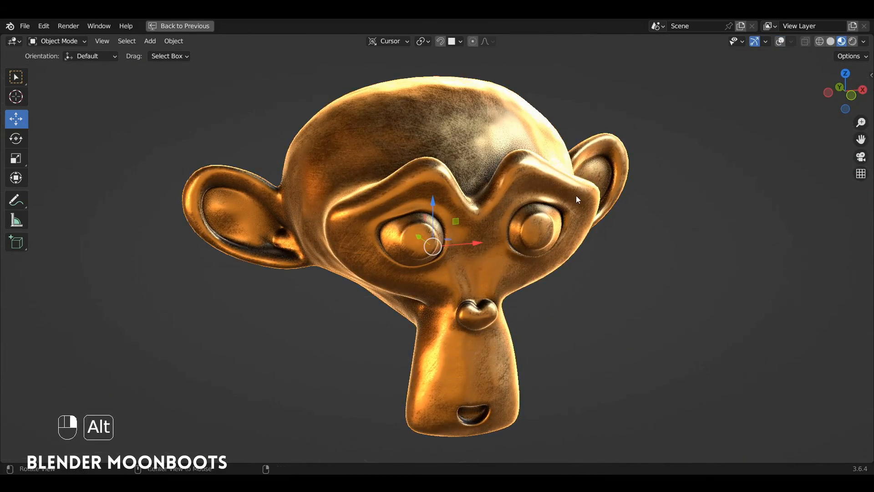